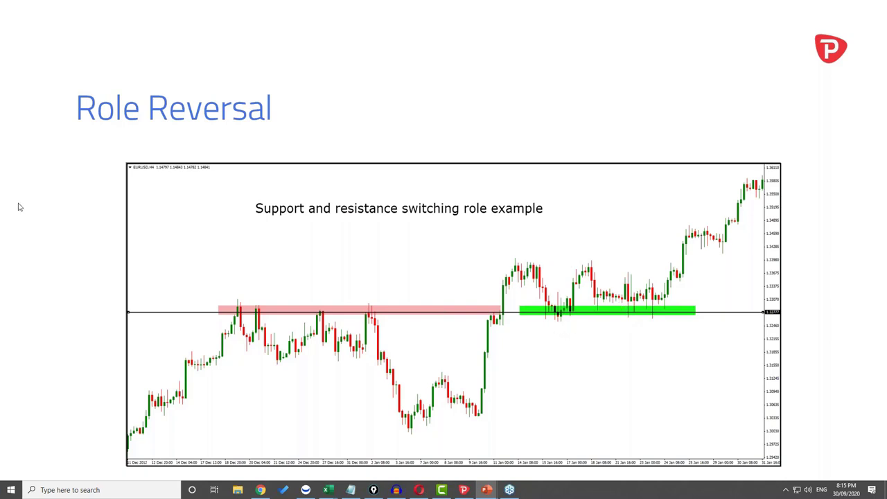
Step: Mark the Role Reversal chart with arrows at the post-breakout high, the timeframe label, the green-zone retest and three resistance highs, and clear them
left_click_drag(476, 224, 515, 266)
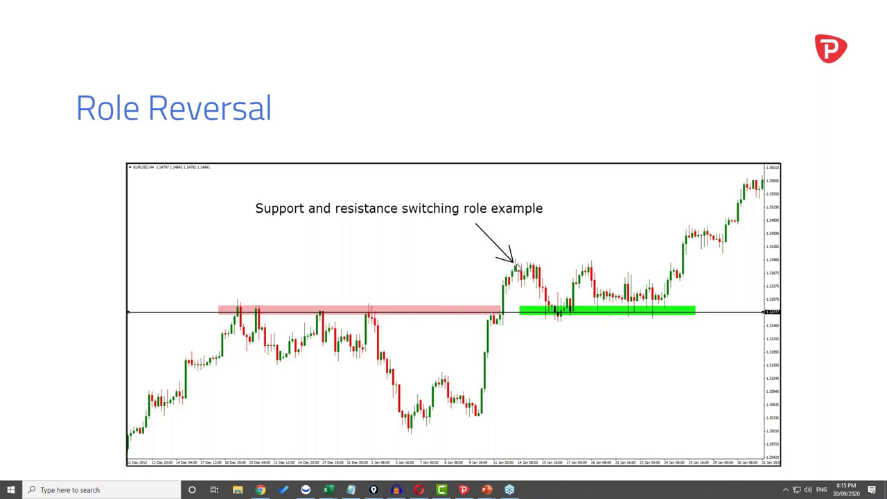
left_click_drag(137, 223, 152, 172)
mouse_move(543, 351)
left_mouse_down()
mouse_move(558, 320)
mouse_move(562, 331)
left_mouse_up()
left_click_drag(206, 248, 236, 302)
left_click_drag(244, 255, 258, 299)
left_click_drag(288, 259, 309, 297)
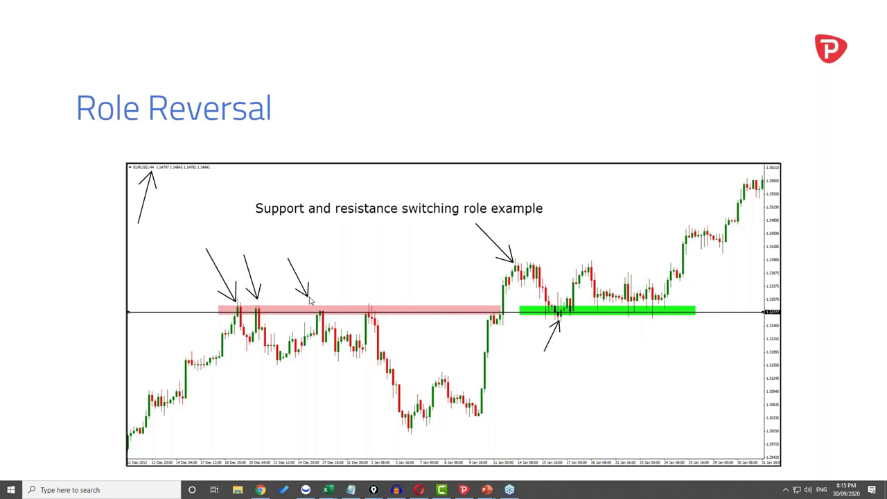
key("e")
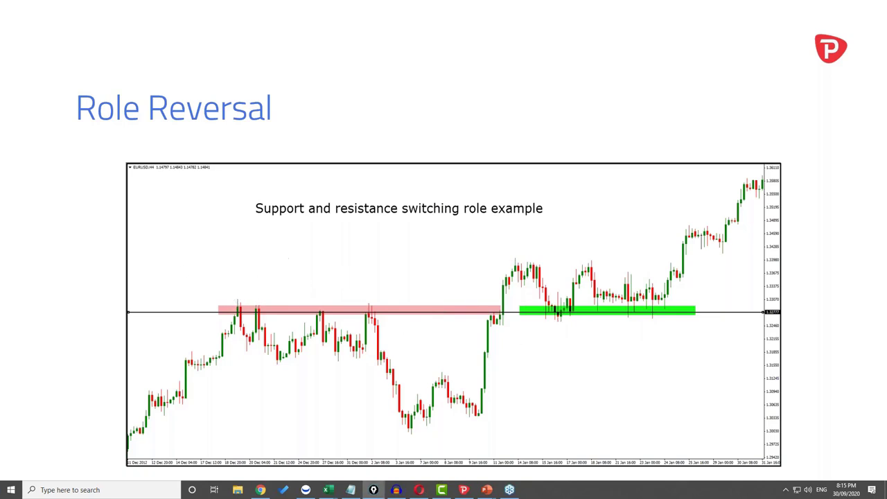
Step: Advance to the DON'T FOMO slide and draw arrows pointing at Euphoria and Despondency
left_click(360, 232)
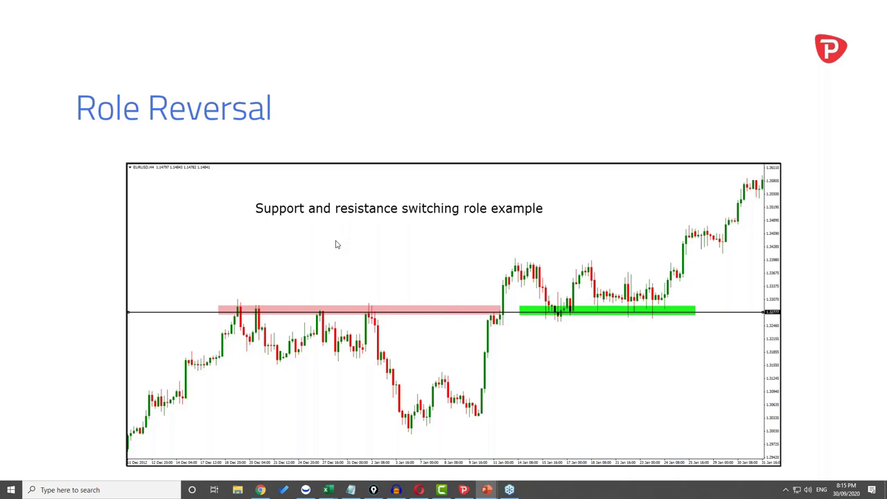
left_click(438, 271)
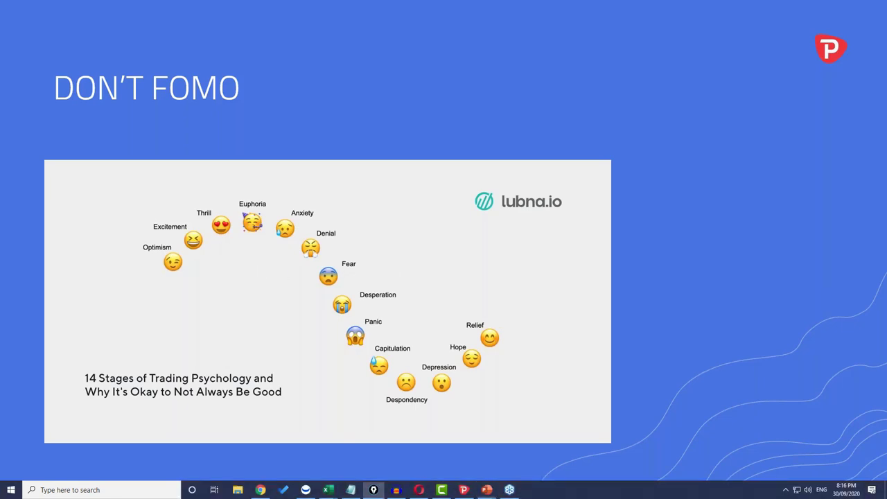
left_click_drag(222, 137, 243, 196)
left_click_drag(310, 433, 387, 403)
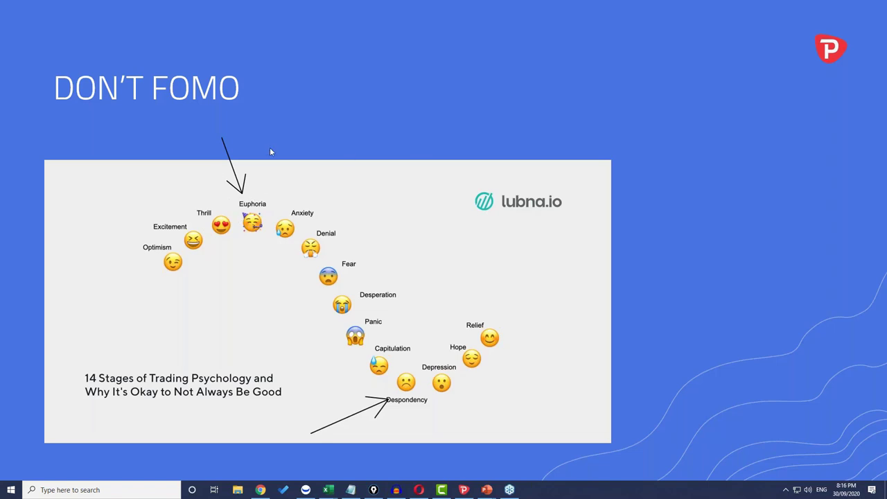
Step: Cross out both arrows with the pen, draw a curved arrow just after Euphoria, and clear the annotations
key("ctrl+p")
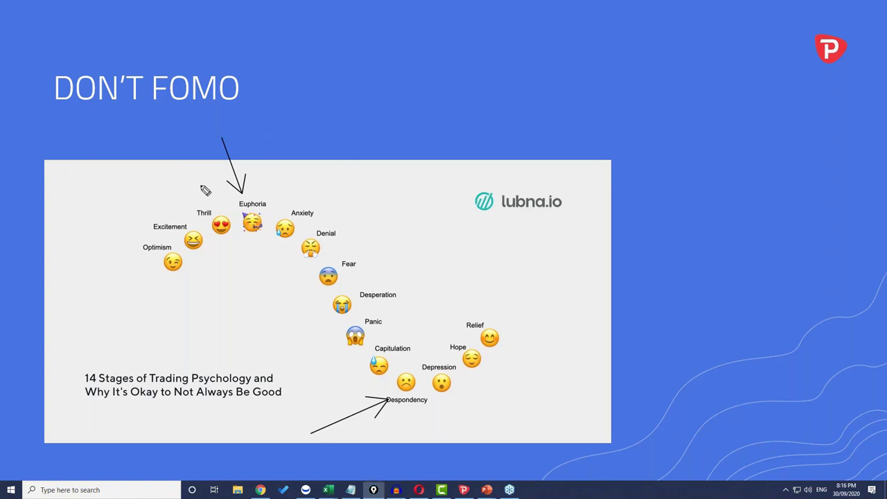
mouse_move(193, 187)
left_mouse_down()
mouse_move(271, 147)
mouse_move(273, 185)
left_mouse_up()
mouse_move(333, 103)
left_mouse_down()
mouse_move(281, 192)
mouse_move(294, 191)
left_mouse_up()
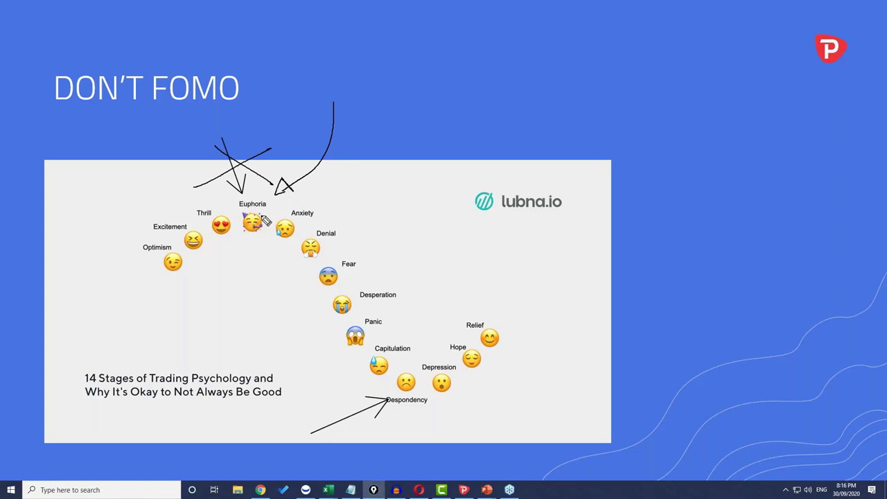
mouse_move(334, 392)
left_mouse_down()
mouse_move(373, 436)
mouse_move(342, 433)
mouse_move(334, 443)
left_mouse_up()
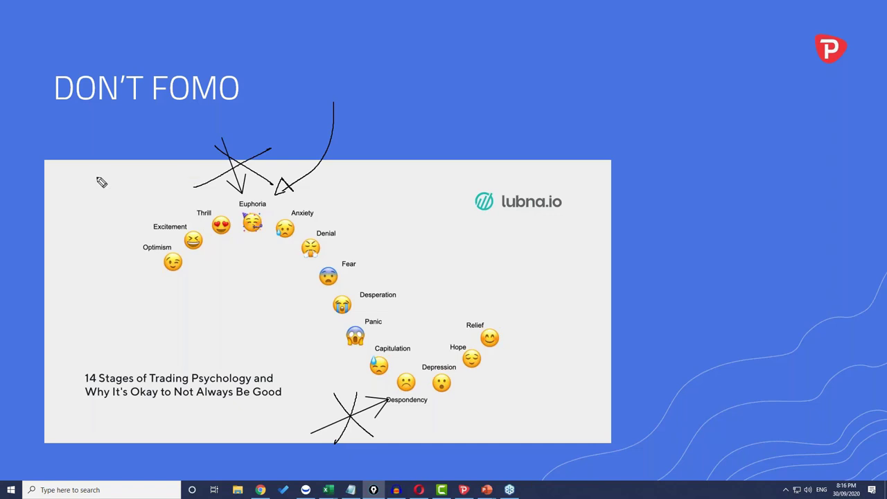
key("e")
Step: Circle Euphoria and Despondency, draw a line from one to the other, and clear the annotations
left_click_drag(277, 210, 257, 200)
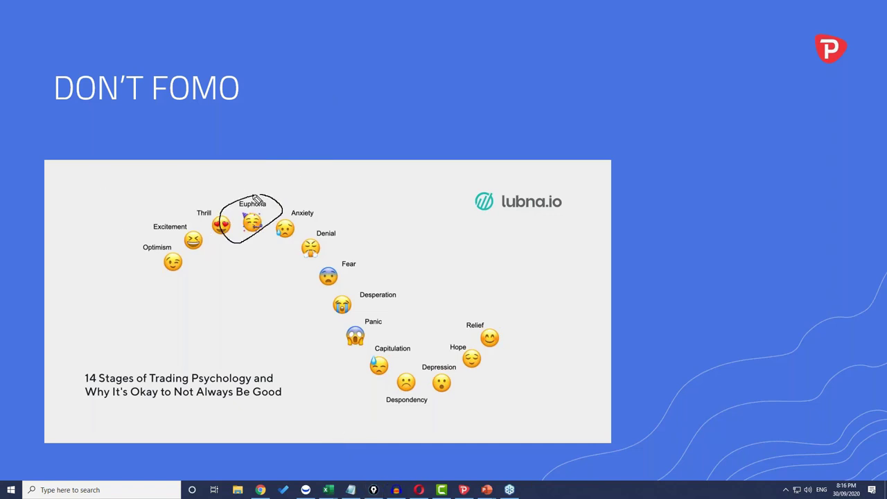
left_click_drag(403, 373, 441, 380)
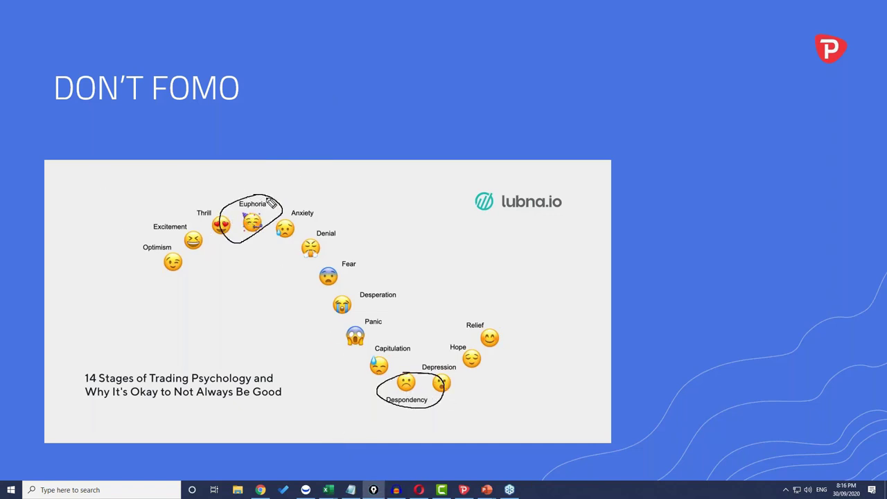
mouse_move(270, 194)
left_mouse_down()
mouse_move(394, 315)
mouse_move(415, 374)
mouse_move(420, 368)
mouse_move(411, 378)
left_mouse_up()
key("e")
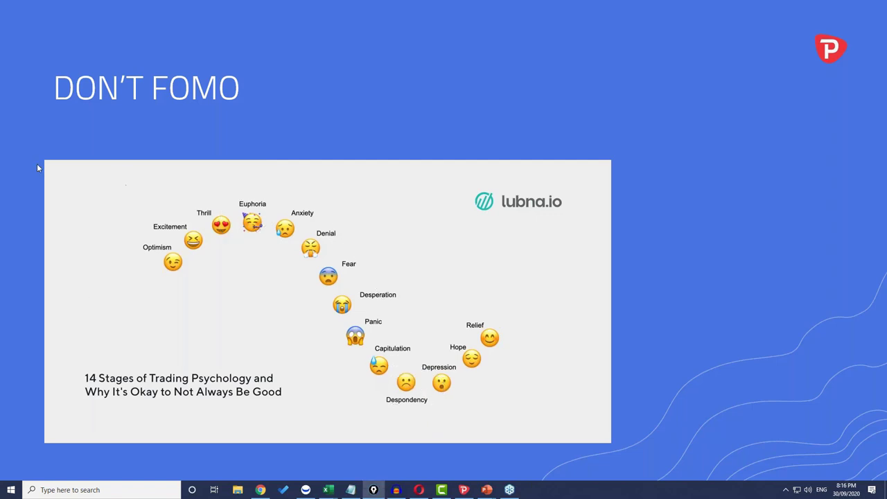
Step: Advance to the Live Example slide, and switch to MetaTrader 5 with the USDX daily chart in a maximised window
left_click(416, 210)
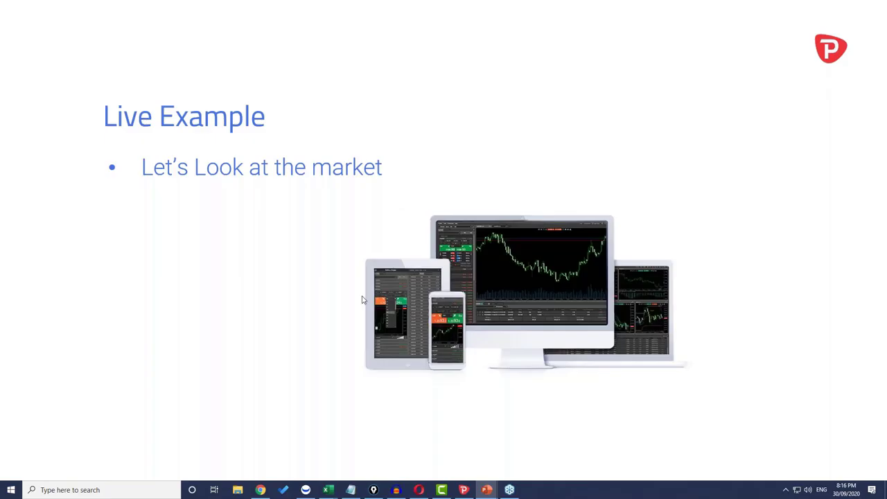
left_click(464, 490)
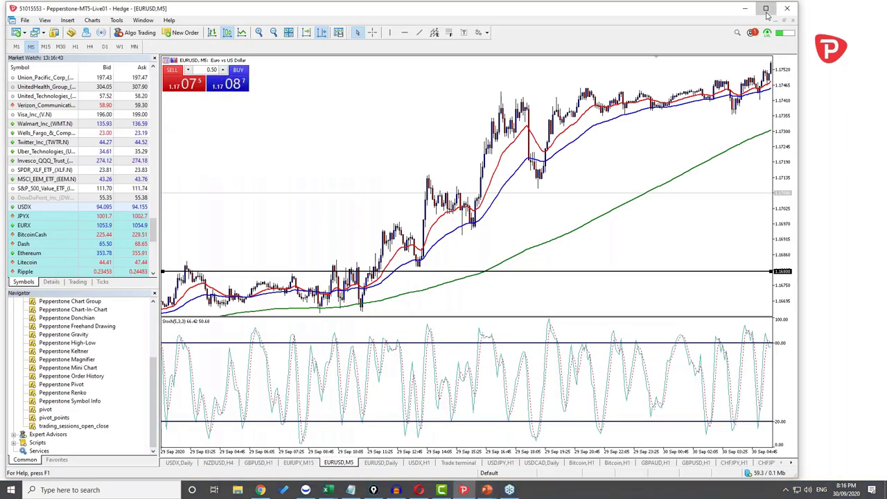
key("ctrl+F4")
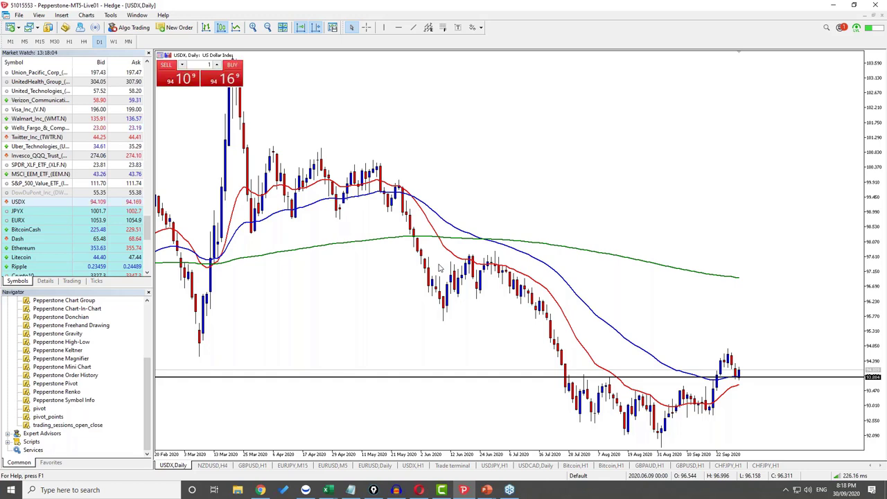
Step: Enlarge the USDX daily chart, trace its decline and the following zigzag swings with arrows, and clear them
left_click(253, 27)
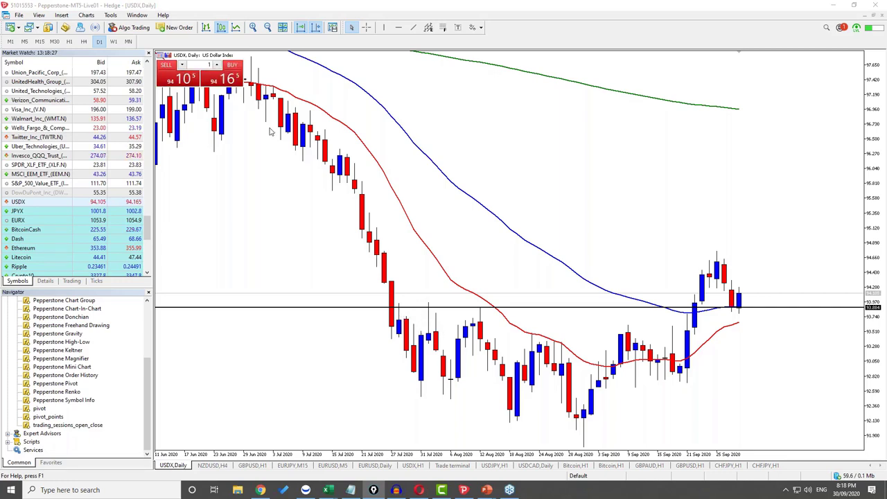
left_click_drag(260, 101, 375, 392)
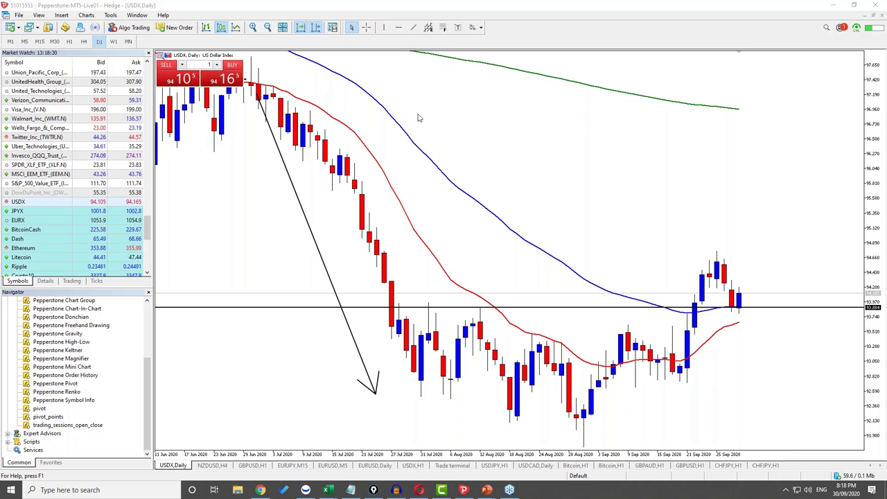
mouse_move(412, 343)
left_mouse_down()
mouse_move(427, 406)
mouse_move(498, 327)
mouse_move(550, 414)
mouse_move(679, 381)
mouse_move(731, 333)
left_mouse_up()
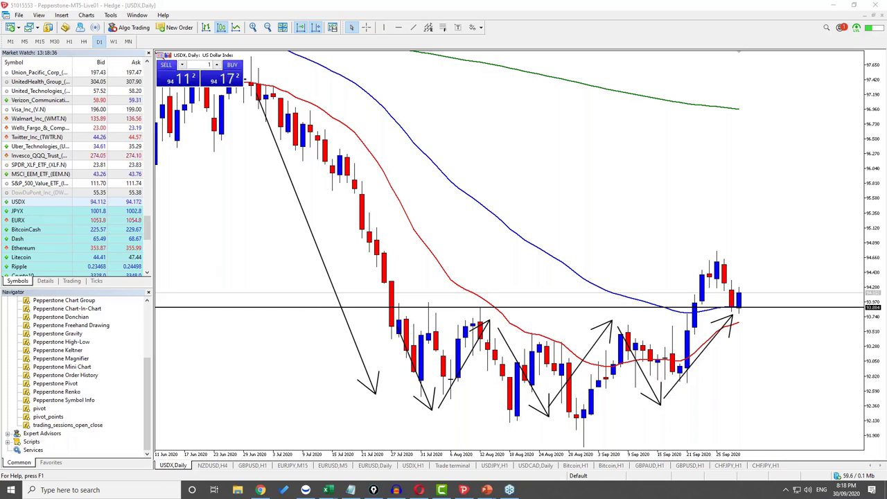
key("Delete")
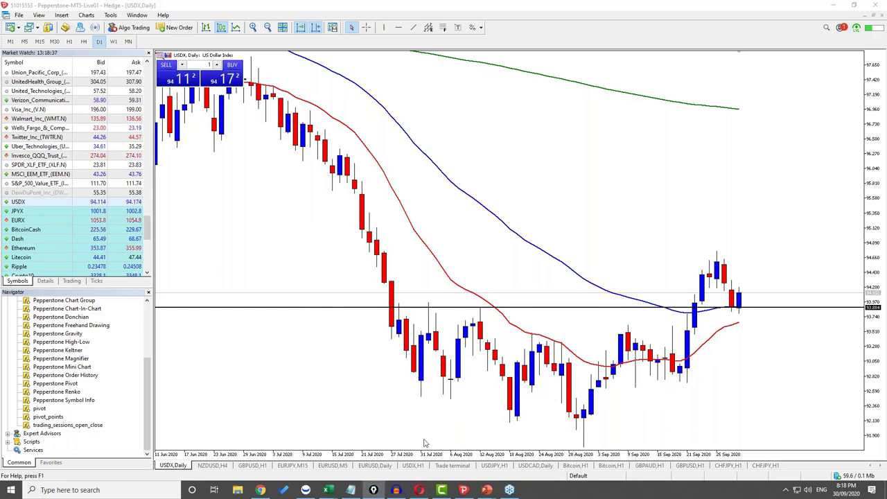
Step: Draw arrows beneath the August lows, at the two highs near the horizontal line and at the September breakout, and clear them
left_click_drag(424, 438, 491, 437)
mouse_move(472, 426)
left_mouse_down()
mouse_move(490, 436)
mouse_move(523, 430)
left_mouse_up()
left_click_drag(414, 260, 424, 300)
left_click_drag(451, 261, 464, 300)
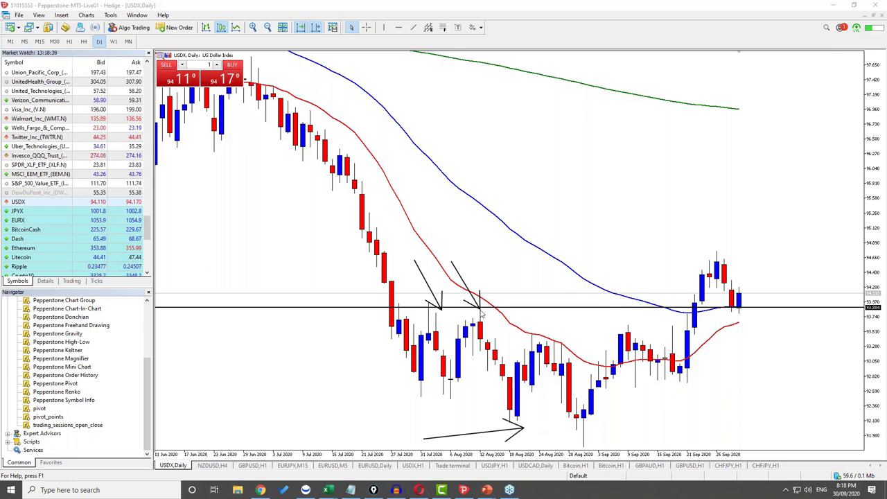
mouse_move(655, 251)
left_mouse_down()
mouse_move(690, 302)
mouse_move(670, 295)
left_mouse_up()
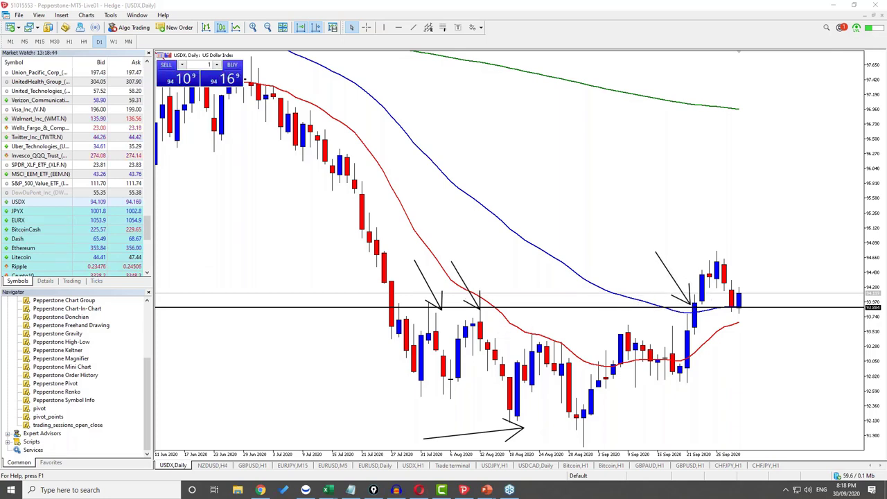
left_click(373, 490)
Step: Draw arrows at the breakout candle, the blue moving average and the latest pullback, and clear them
mouse_move(642, 251)
left_mouse_down()
mouse_move(669, 278)
mouse_move(668, 297)
left_mouse_up()
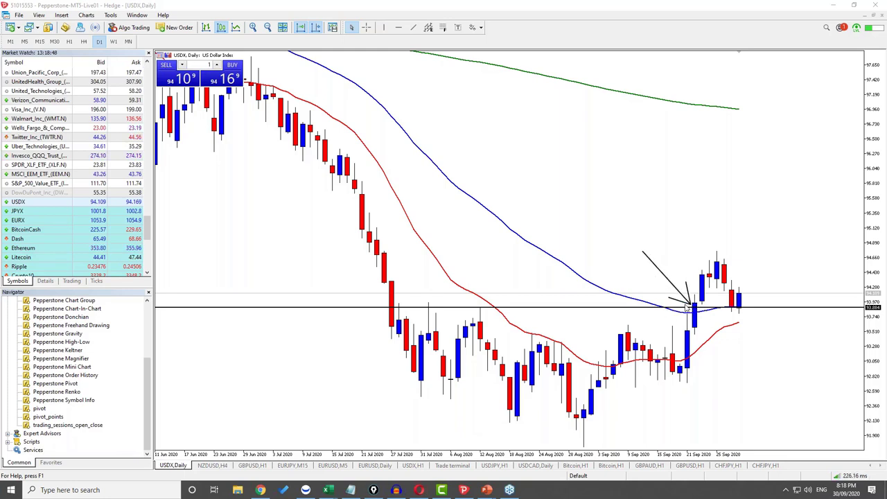
left_click_drag(575, 161, 494, 206)
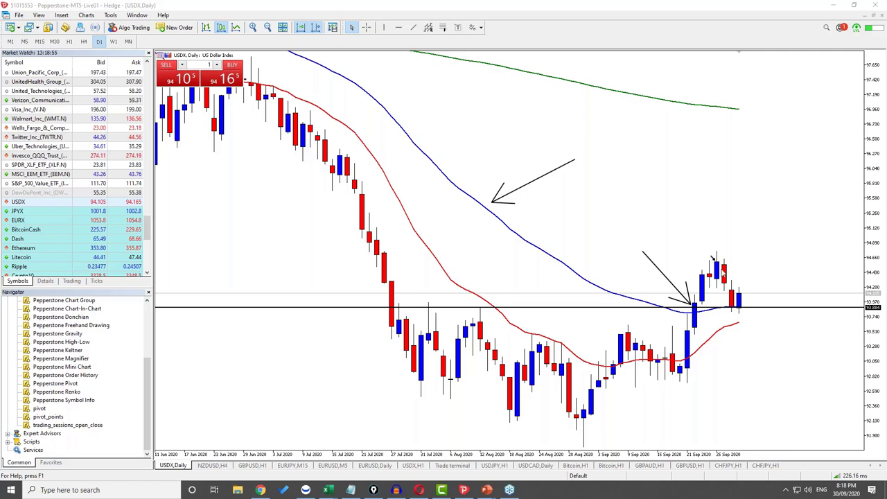
left_click_drag(724, 274, 733, 309)
key("e")
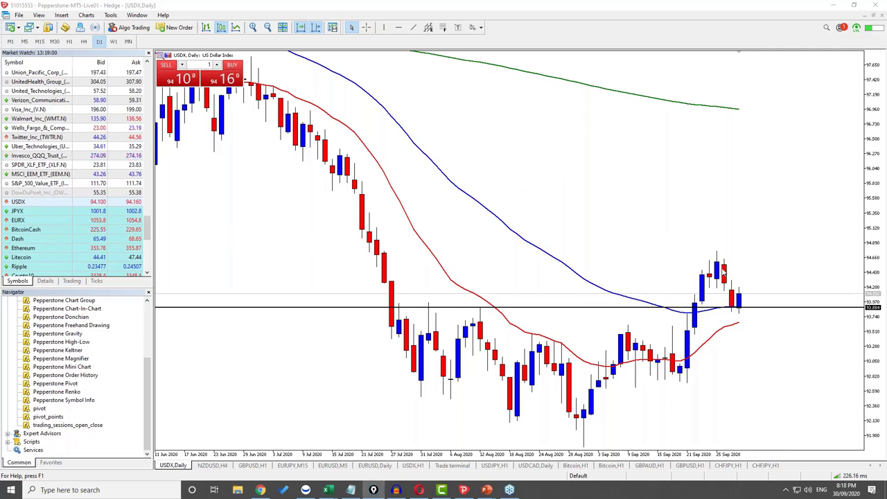
Step: Draw an arrow at the breakout above the horizontal line, trace the earlier decline and zigzag swings with arrows, and clear them
left_click_drag(623, 252, 686, 302)
left_click_drag(679, 279, 685, 302)
left_click_drag(662, 299, 685, 303)
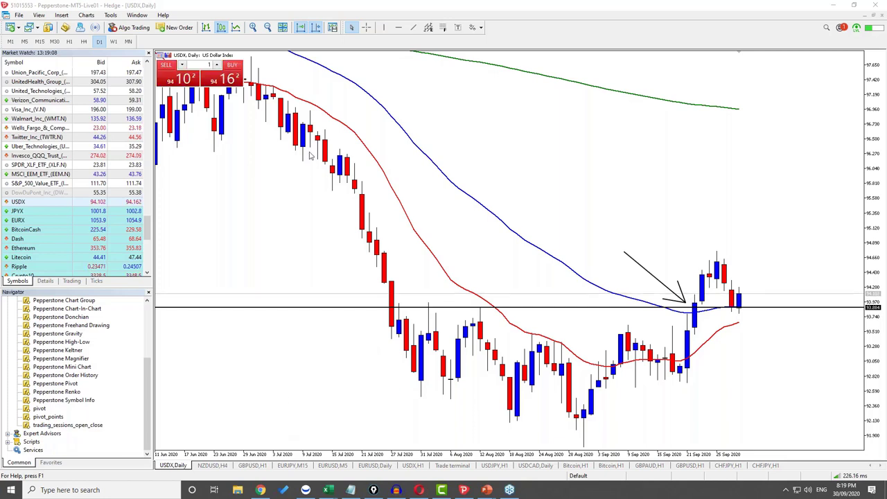
left_click_drag(269, 118, 344, 382)
mouse_move(376, 431)
left_mouse_down()
mouse_move(415, 356)
mouse_move(480, 424)
mouse_move(578, 368)
left_mouse_up()
left_click_drag(591, 361, 615, 406)
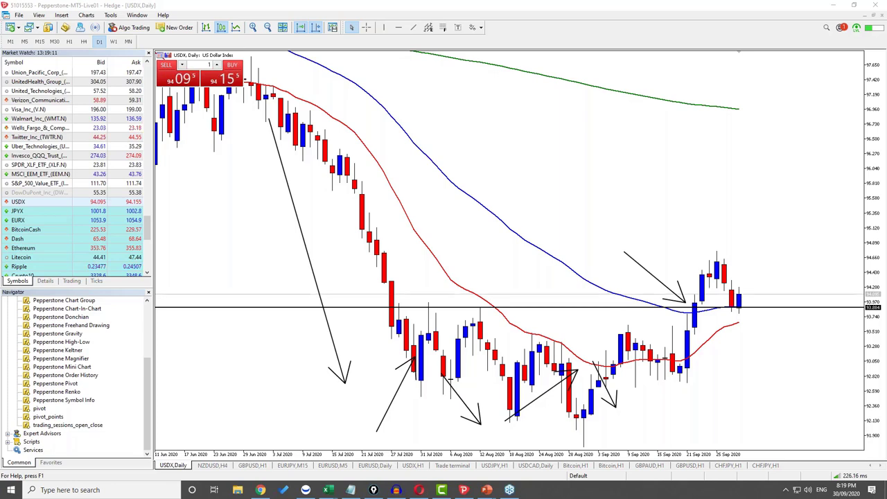
key("Escape")
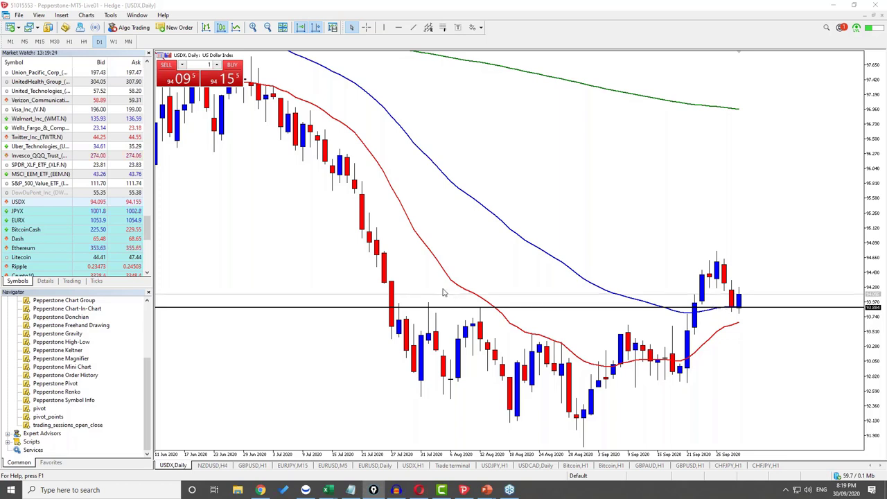
Step: Mark the two early highs at the horizontal line with arrows and leave annotation mode
left_click_drag(402, 262, 433, 303)
left_click_drag(442, 267, 478, 308)
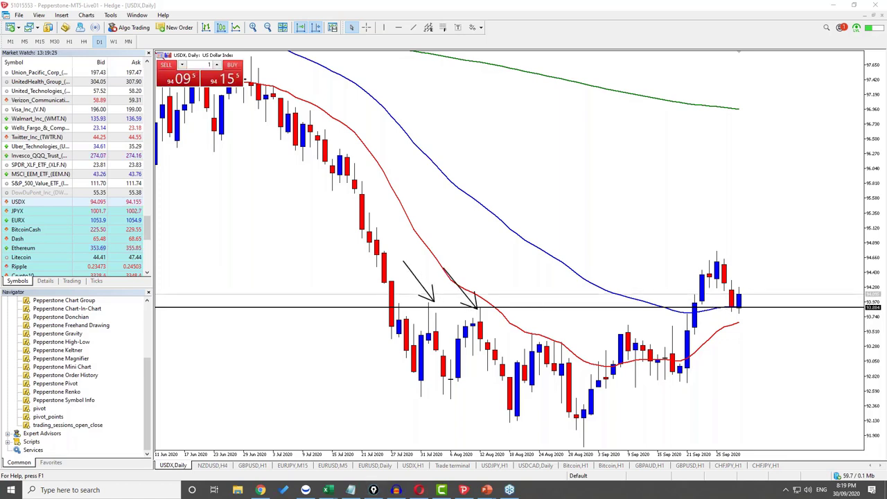
left_click(372, 490)
Step: Step the USDX chart down through H4, H1 and M30 to the M15 timeframe and show more candles
left_click(85, 42)
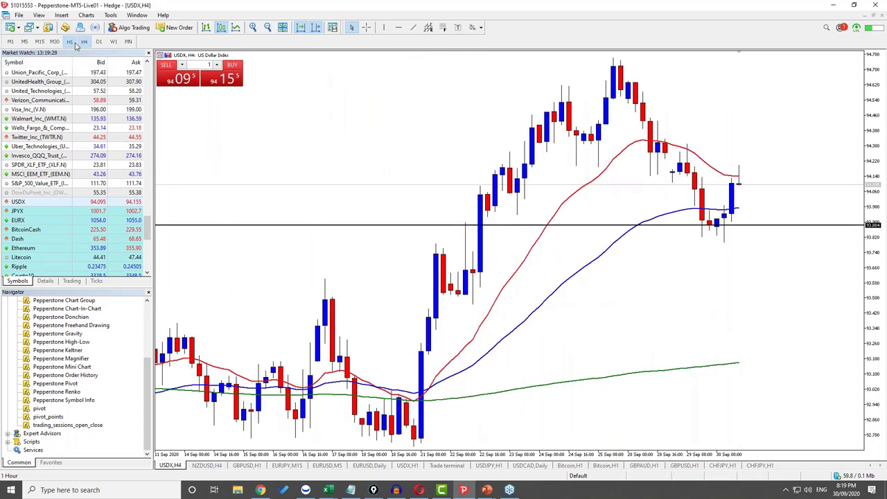
left_click(69, 42)
left_click(54, 42)
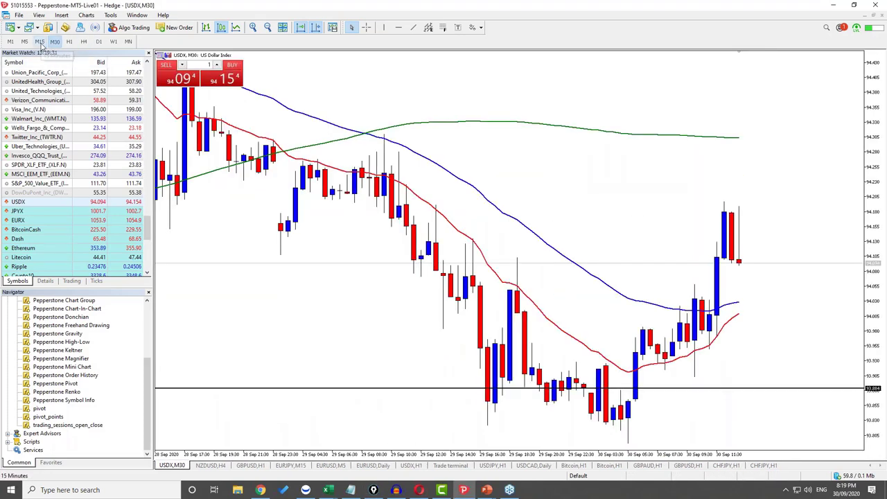
left_click(40, 42)
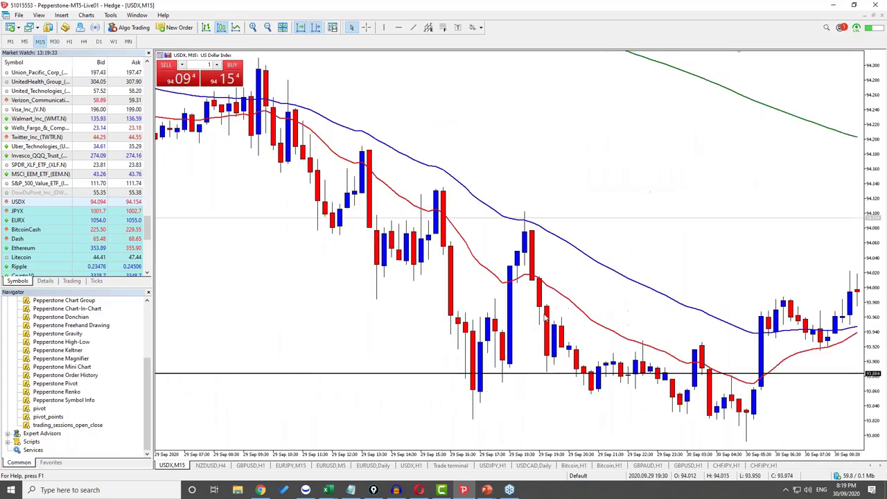
left_click(267, 27)
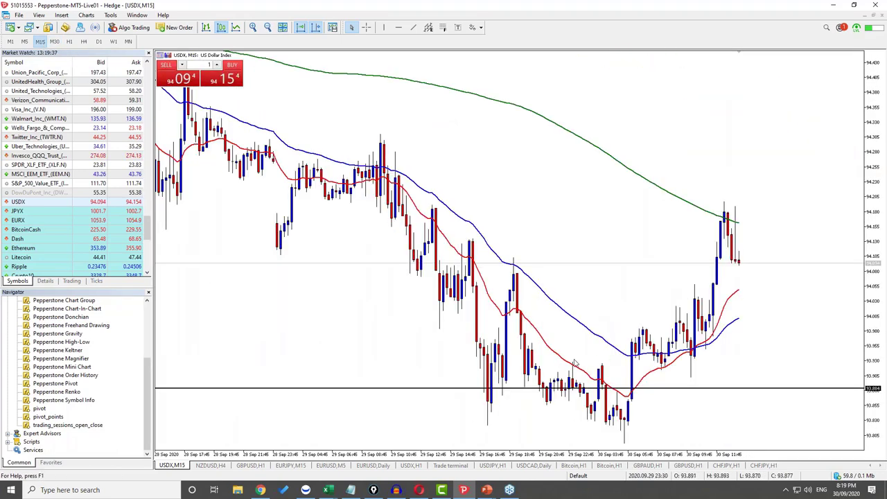
Step: Open the NZDUSD H4 chart and draw arrows at the early-September swing low and at the two matching tops
left_click(213, 465)
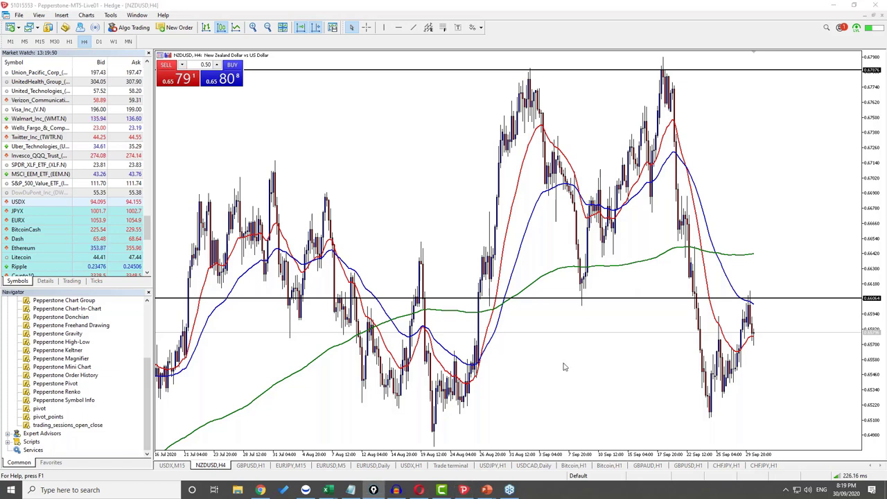
left_click_drag(530, 374, 575, 302)
left_click_drag(555, 316, 577, 325)
left_click_drag(423, 59, 485, 72)
left_click_drag(465, 81, 487, 79)
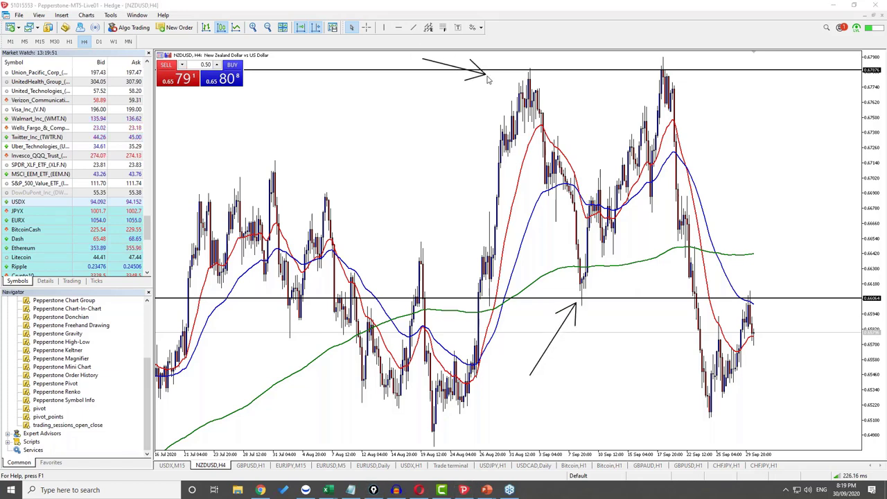
left_click_drag(792, 64, 703, 87)
left_click_drag(721, 73, 724, 93)
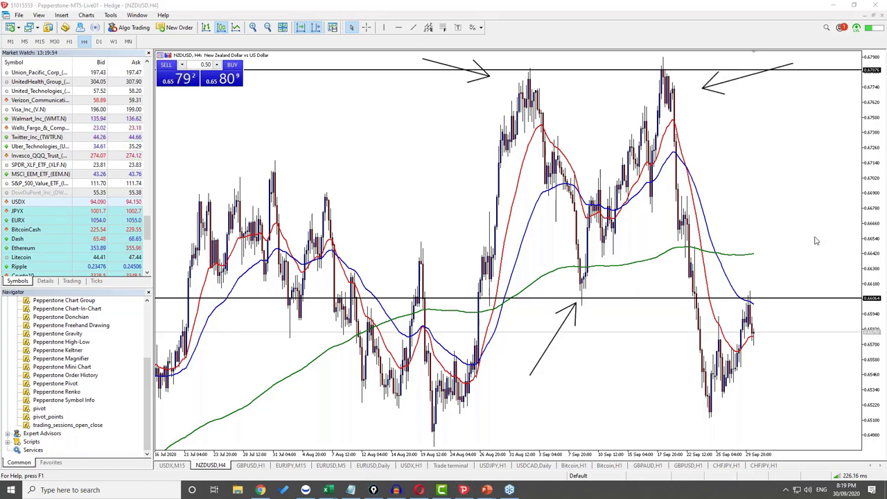
Step: Draw an arrow at the late-September retest of the lower horizontal line on the NZDUSD chart and clear the annotations
left_click_drag(818, 206, 750, 295)
left_click_drag(753, 269, 770, 284)
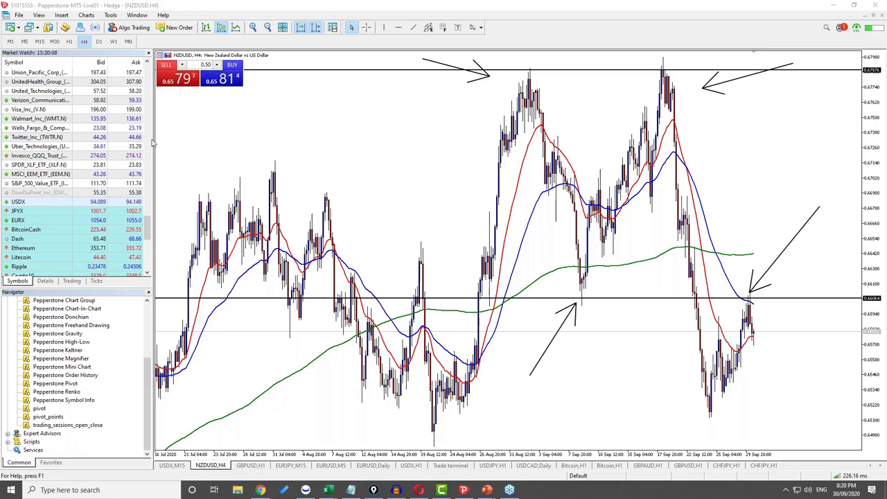
left_click(373, 490)
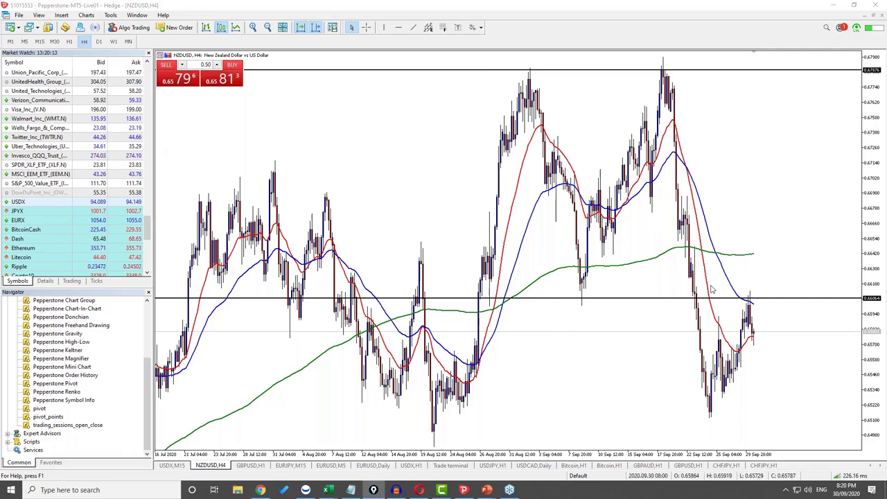
Step: Step the NZDUSD chart down through M30 to the M15 timeframe
left_click(56, 42)
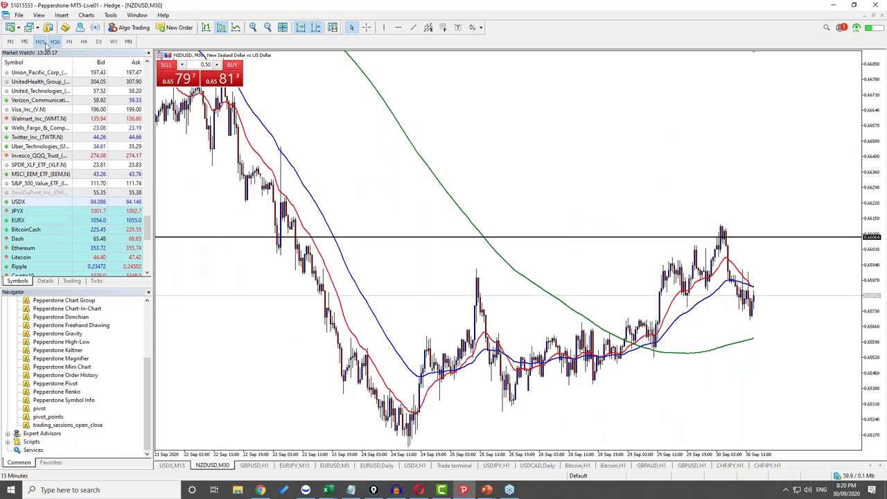
left_click(40, 42)
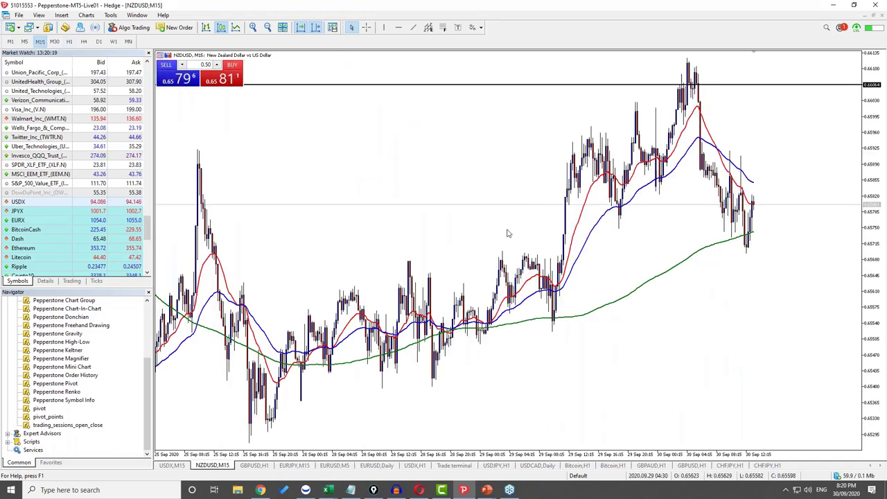
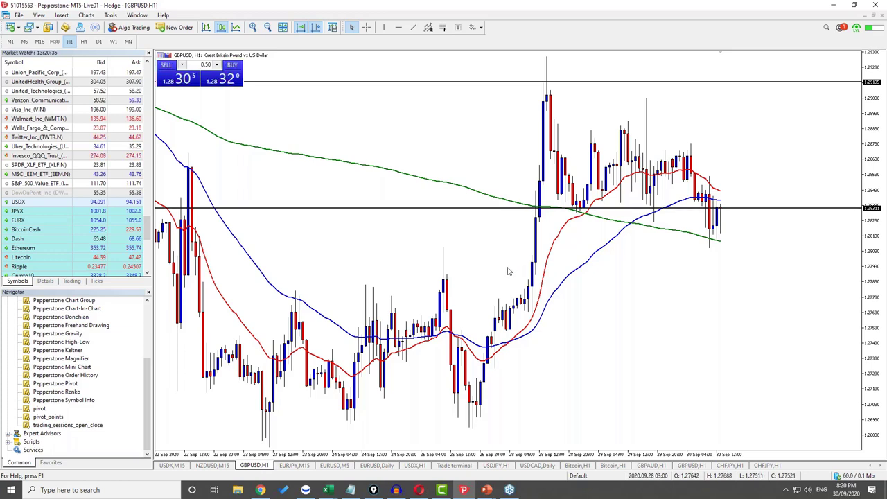
mouse_move(487, 490)
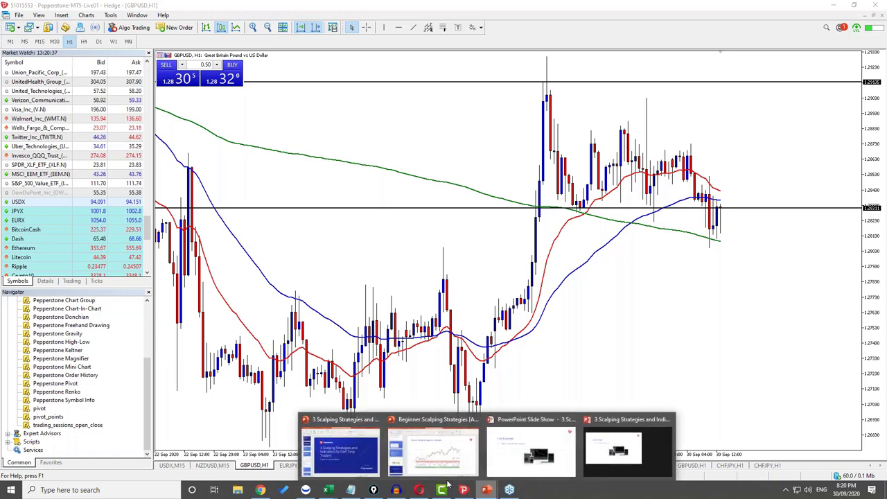
left_click(340, 450)
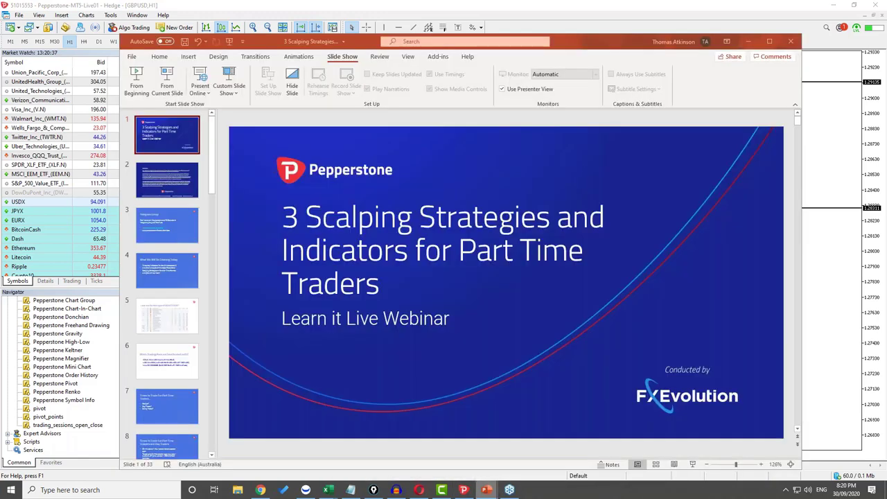
left_click(748, 41)
Step: Return to the running PowerPoint slide show and advance to the slide "The 1, 2, 3 Trading Style"
mouse_move(486, 490)
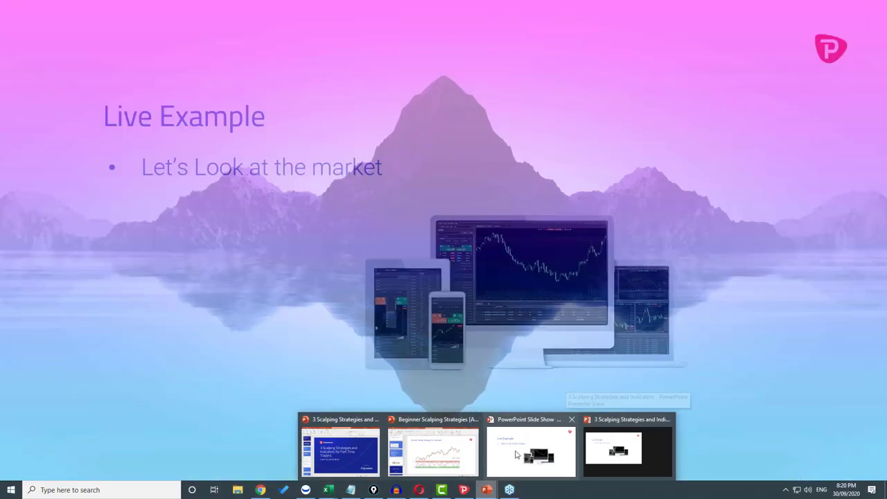
left_click(530, 451)
key("Right")
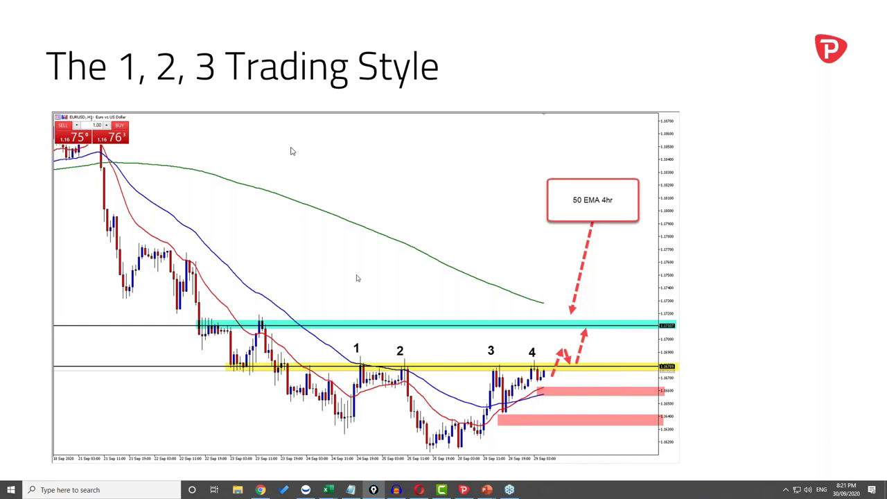
Step: Draw arrows on the slide's chart at the EURUSD title and at the numbered peaks 1, 2, 3 and 4
left_click_drag(292, 146, 133, 117)
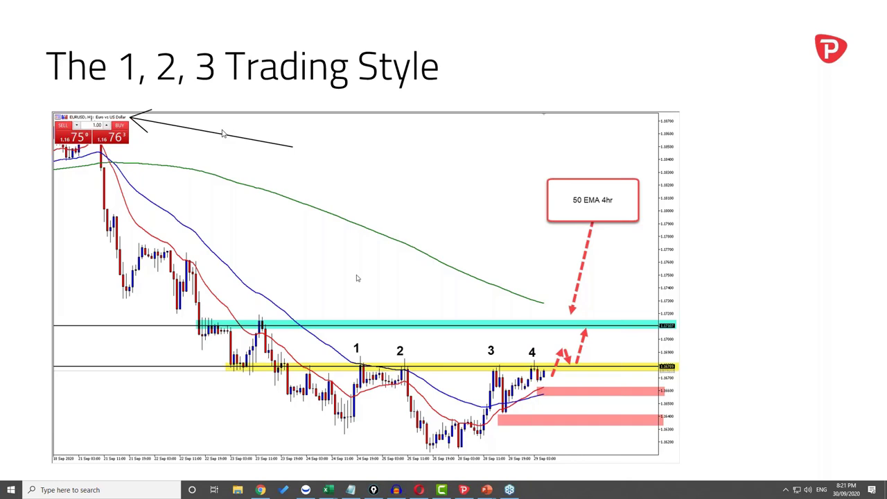
left_click_drag(296, 241, 354, 337)
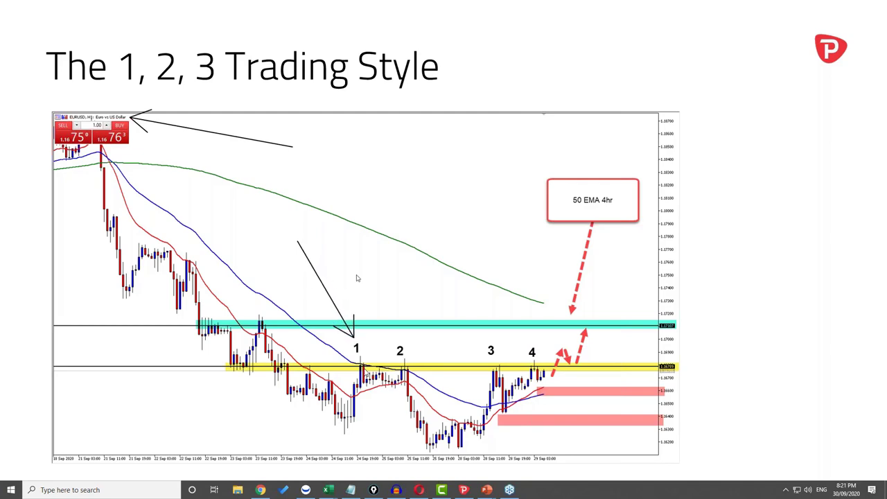
left_click_drag(361, 246, 396, 342)
left_click_drag(429, 242, 485, 343)
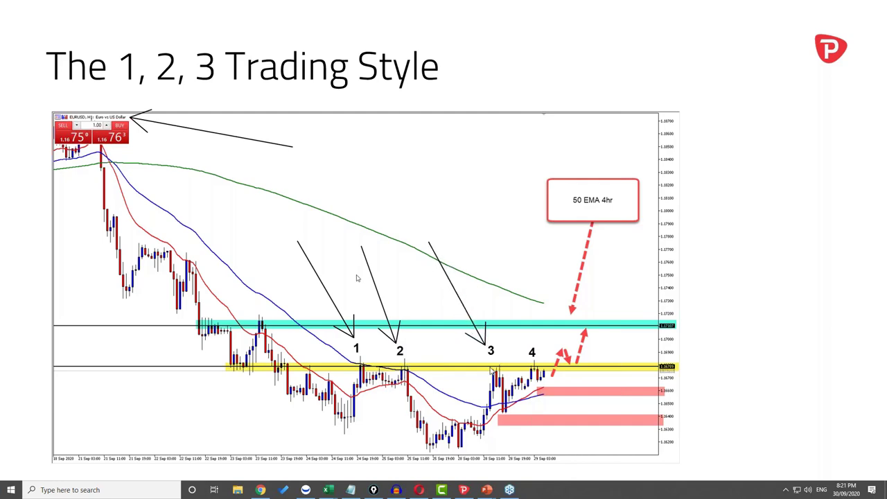
left_click_drag(481, 255, 528, 345)
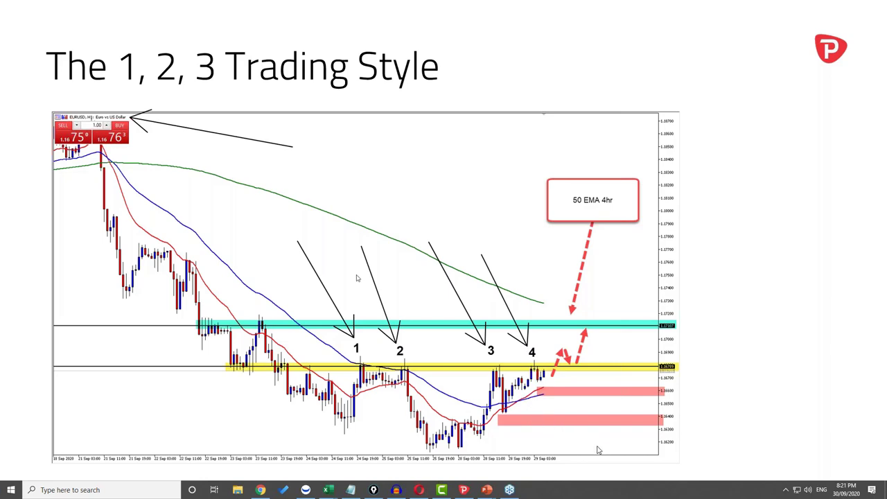
Step: Draw arrows at the early moving-average crossing, the two higher lows below peaks 3 and 4, and the latest candles, and clear all annotations
mouse_move(97, 163)
left_mouse_down()
mouse_move(126, 161)
mouse_move(111, 161)
left_mouse_up()
key("ctrl+z")
left_click_drag(552, 457, 522, 406)
left_click_drag(518, 446, 509, 417)
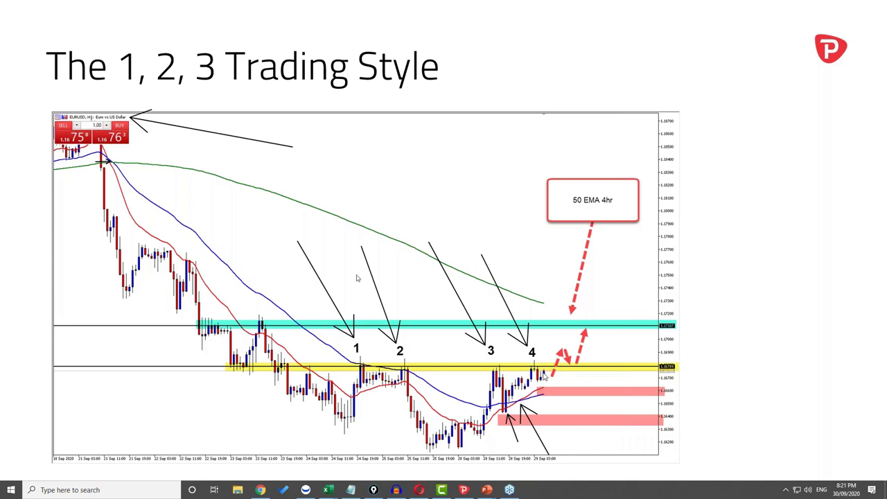
left_click_drag(548, 327, 551, 362)
key("e")
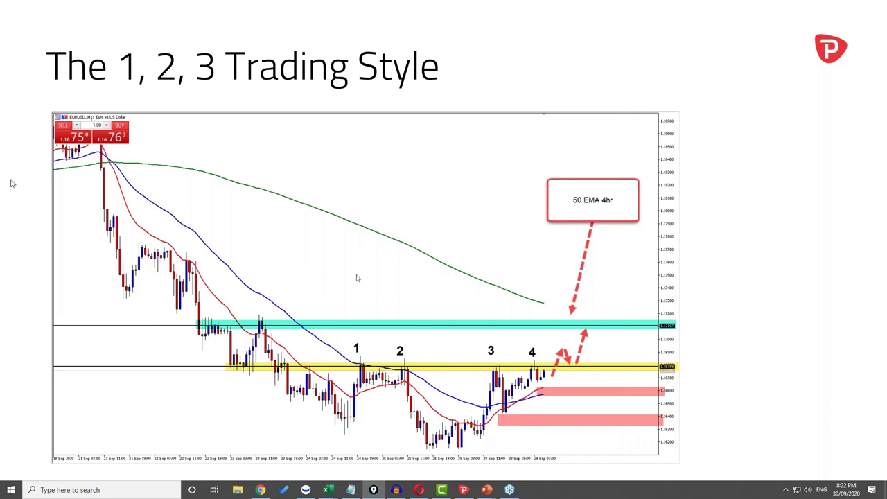
Step: Point an arrow at the "50 EMA 4hr" label and advance to the Live Example slide
left_click_drag(337, 190, 562, 202)
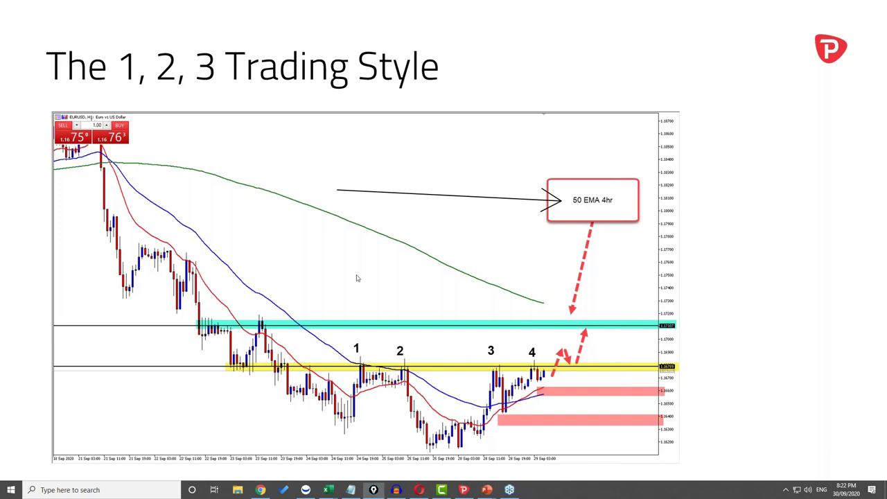
left_click(323, 233)
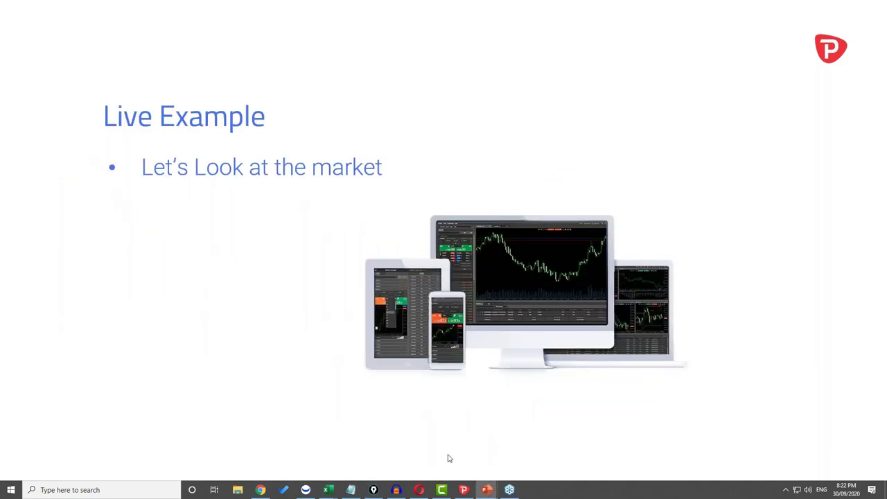
Step: Switch to MetaTrader 5, open the EURUSD chart on the H1 timeframe and enlarge its candles
left_click(464, 489)
left_click(335, 464)
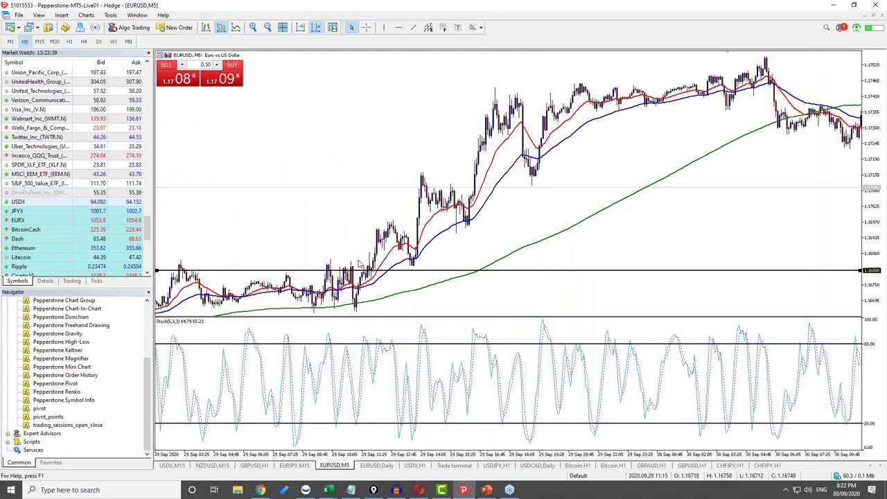
left_click(71, 42)
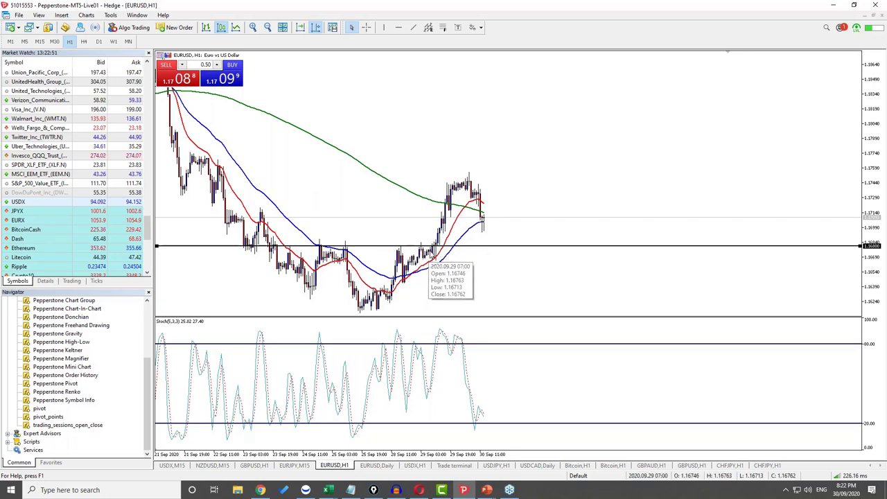
left_click(254, 26)
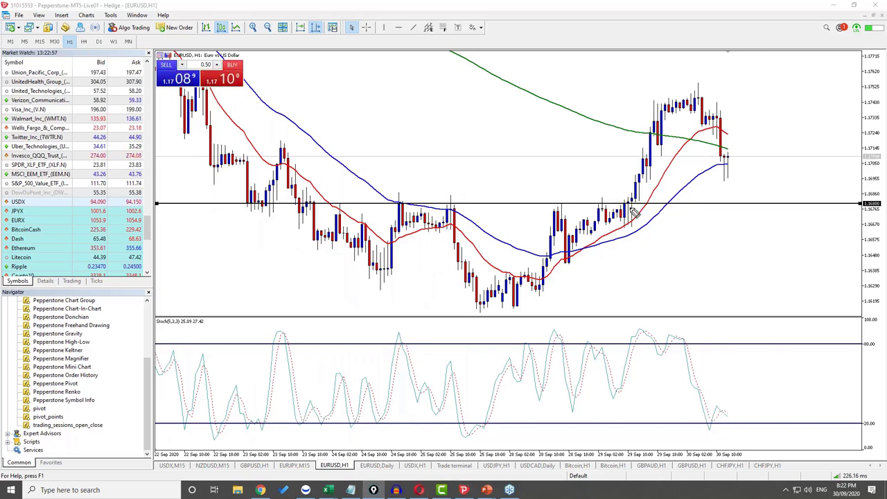
Step: Mark the EURUSD breakout at the 1.16800 line with arrows, circle the H1 and H4 timeframes, and clear the annotations
left_click_drag(666, 268, 644, 220)
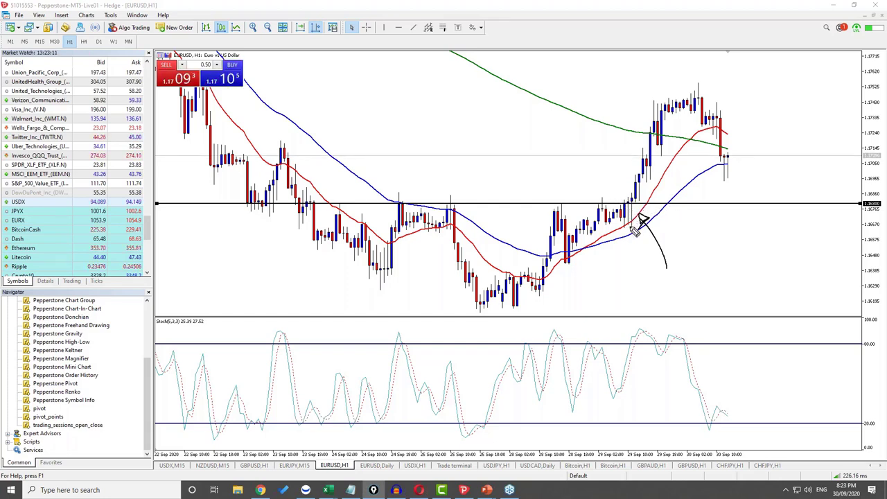
left_click_drag(629, 269, 629, 233)
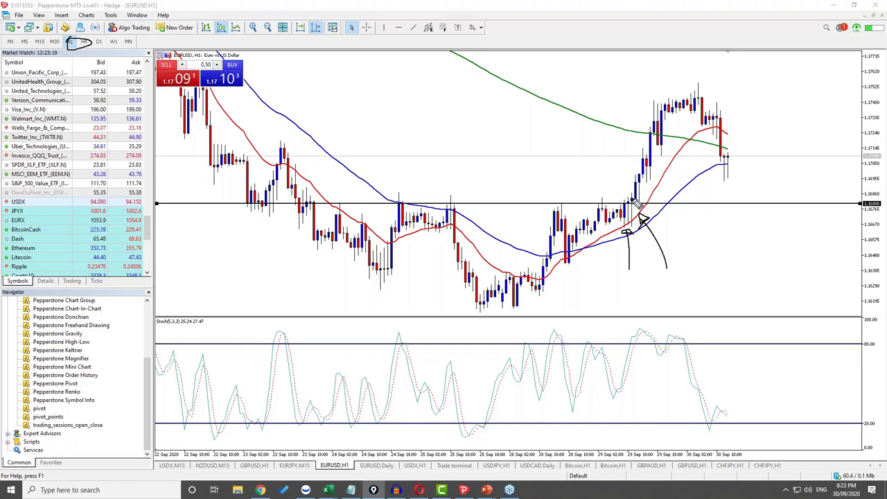
left_click_drag(600, 156, 630, 183)
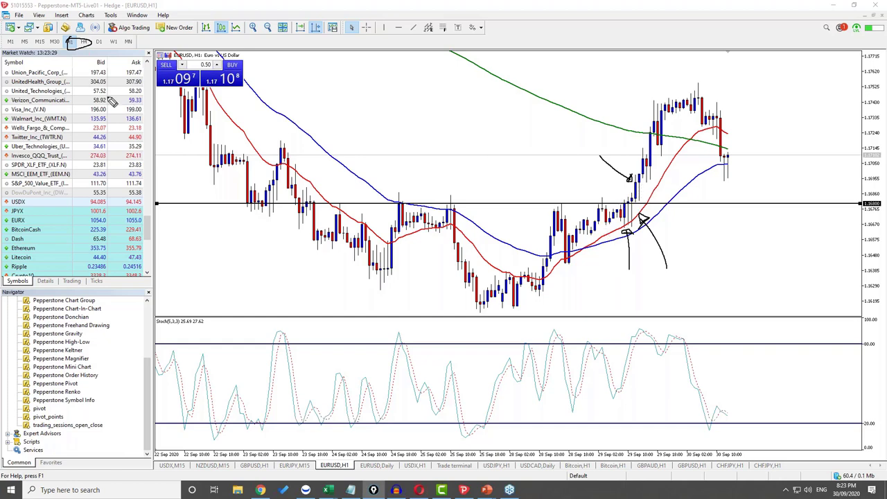
key("Escape")
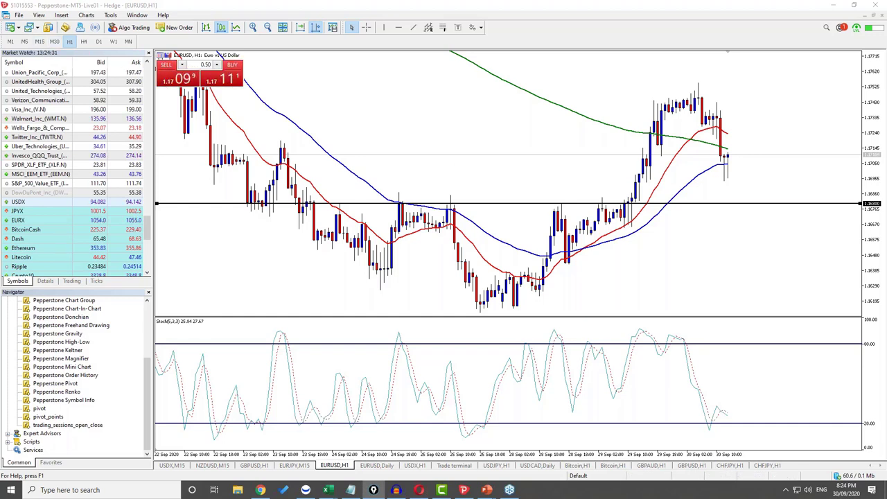
left_click_drag(709, 311, 632, 229)
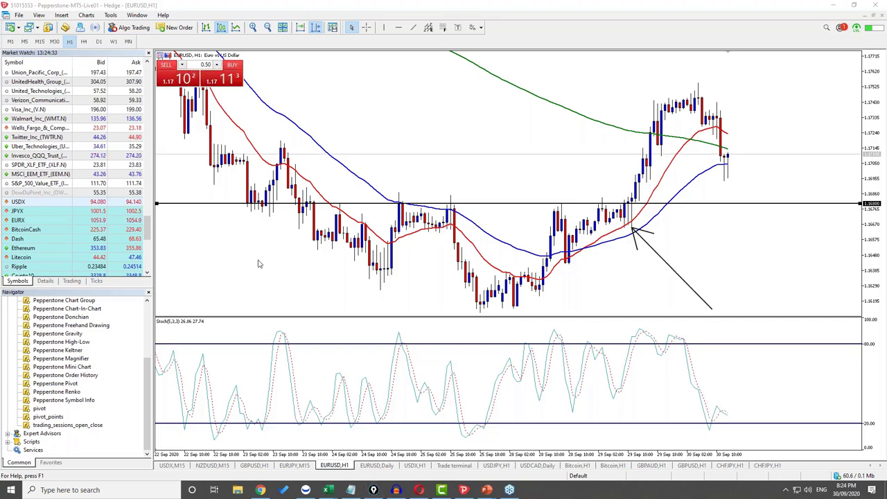
key("ctrl+z")
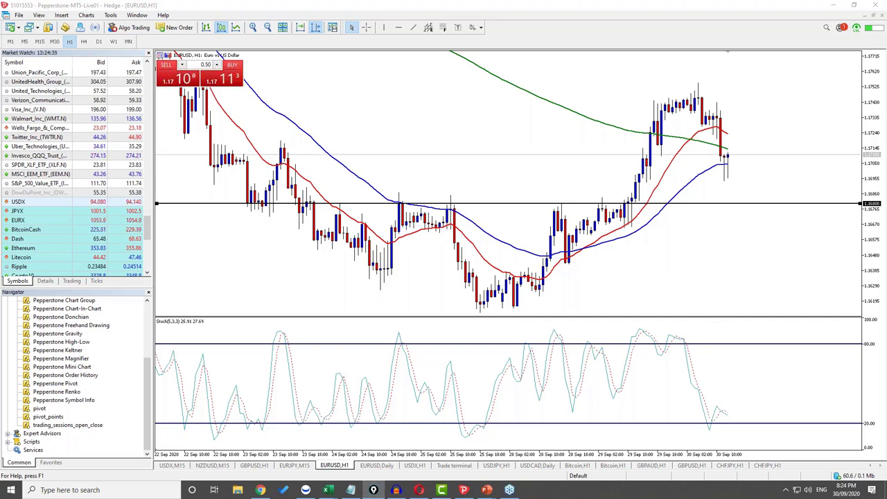
Step: Step the EURUSD chart down through M15 to M5 and show the 29 September breakout above the horizontal line
left_click(40, 43)
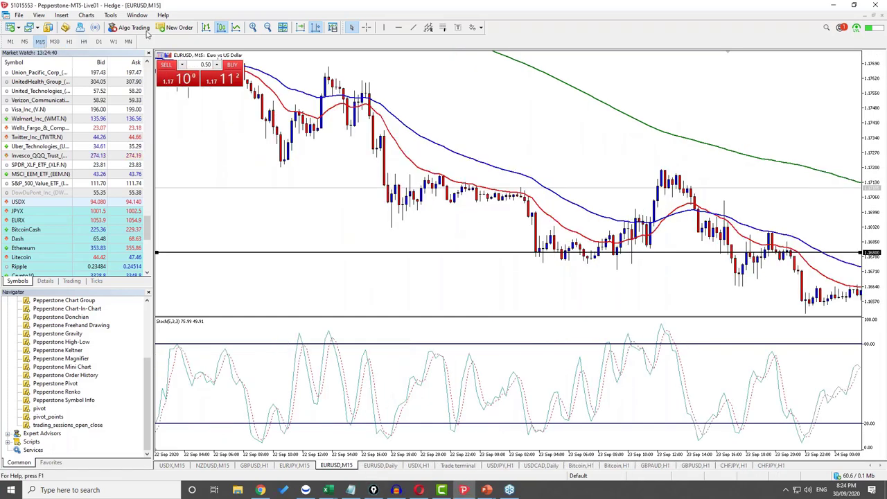
left_click(315, 27)
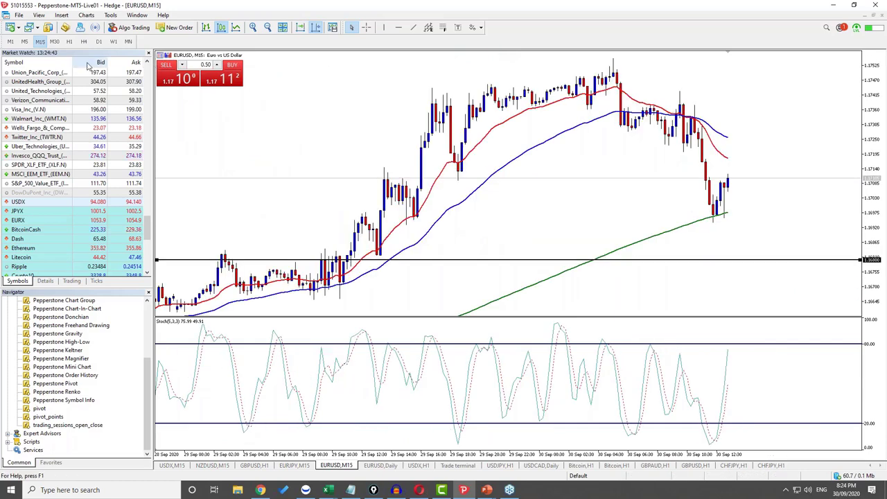
scroll(235, 196, "up", 3)
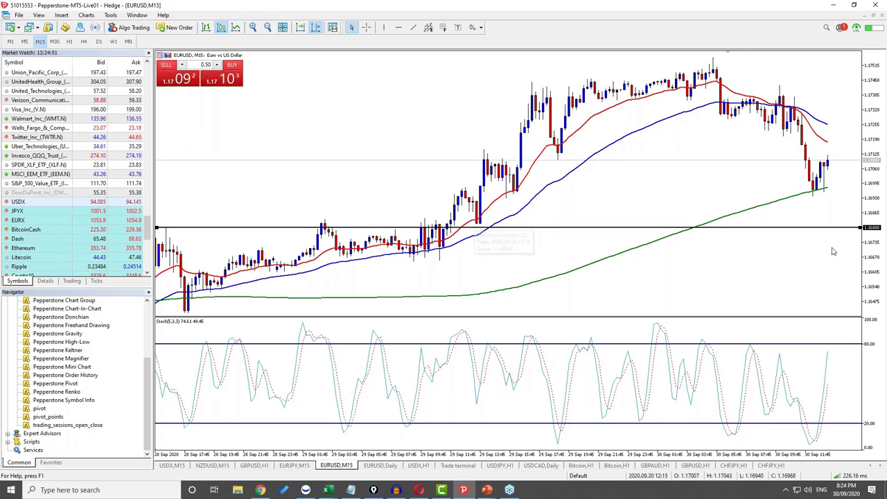
left_click(24, 41)
scroll(356, 194, "down", 10)
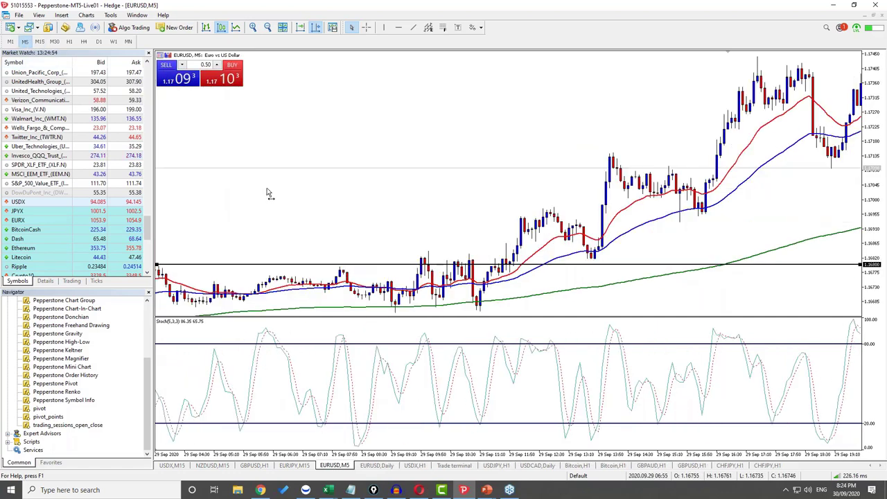
scroll(433, 204, "down", 4)
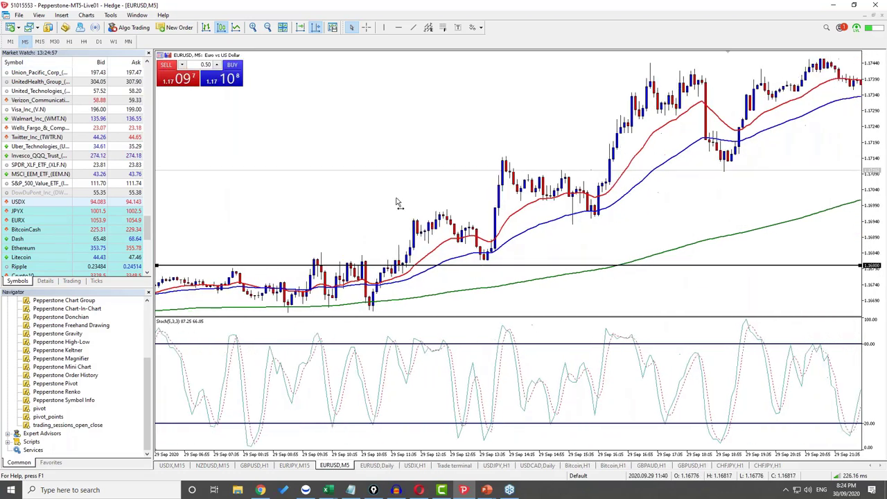
scroll(392, 162, "down", 1)
Step: Place a vertical line at 2020.09.29 13:50 on the EURUSD M5 chart and point an arrow at the pullback low beside it
left_click(383, 27)
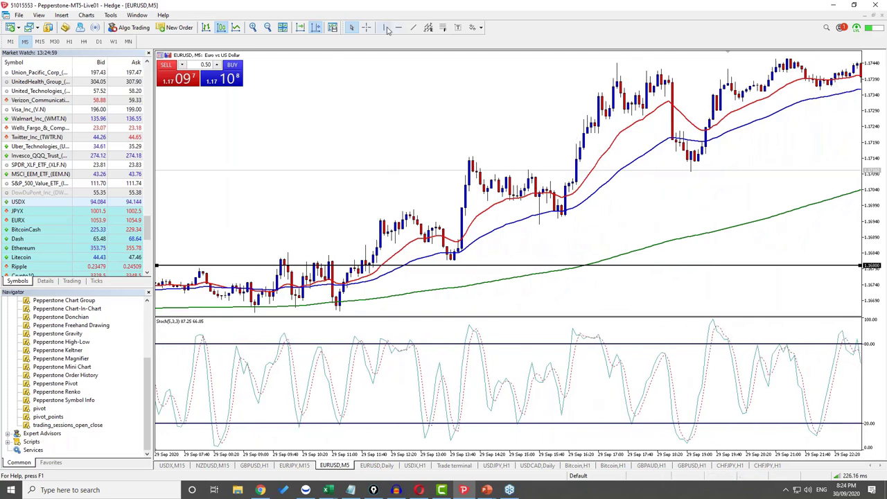
left_click(454, 187)
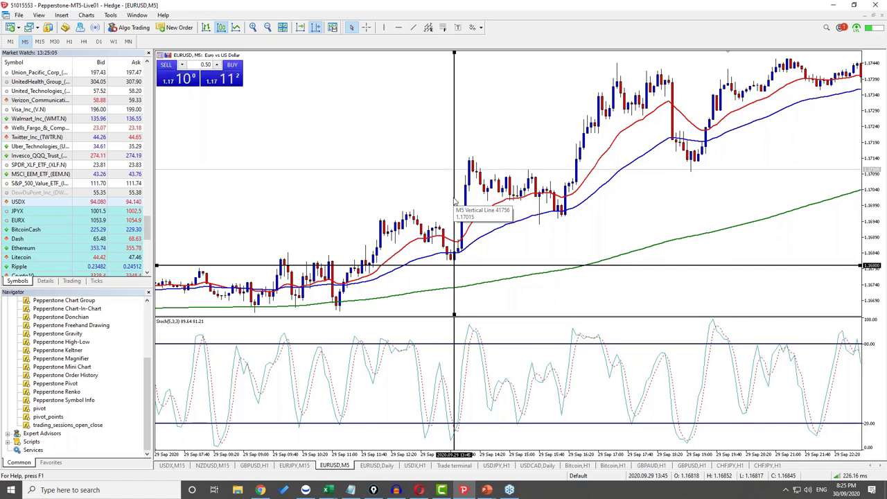
left_click_drag(452, 208, 441, 257)
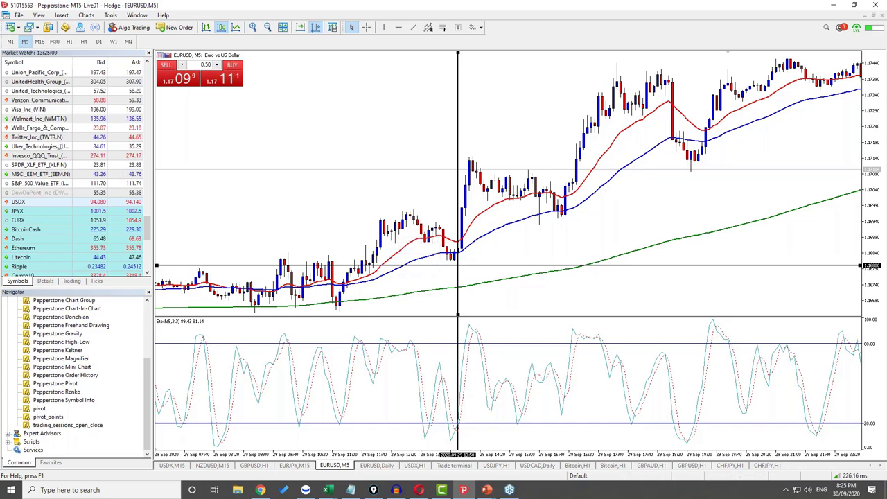
mouse_move(264, 150)
left_mouse_down()
mouse_move(370, 223)
mouse_move(441, 256)
left_mouse_up()
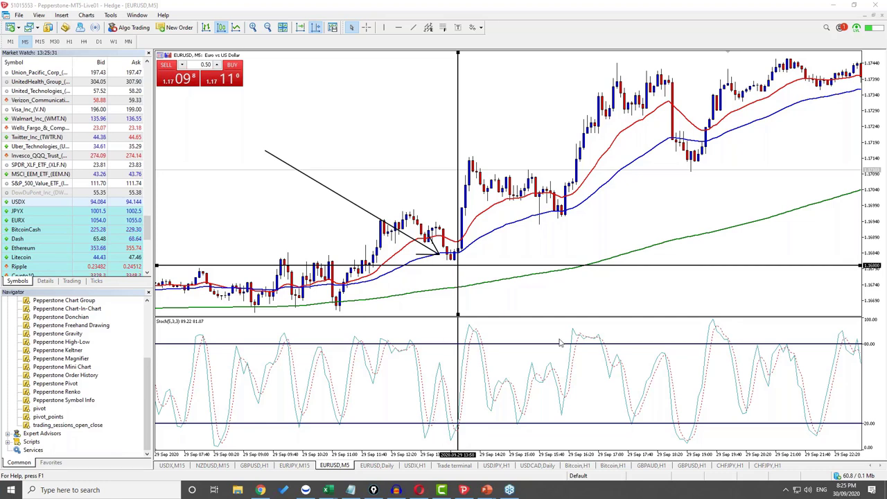
Step: Point arrows at the stochastic's turn near the 20 level and at the EURUSD lows, pullback and rally high, and clear the annotations
mouse_move(601, 338)
left_mouse_down()
mouse_move(559, 376)
mouse_move(464, 422)
left_mouse_up()
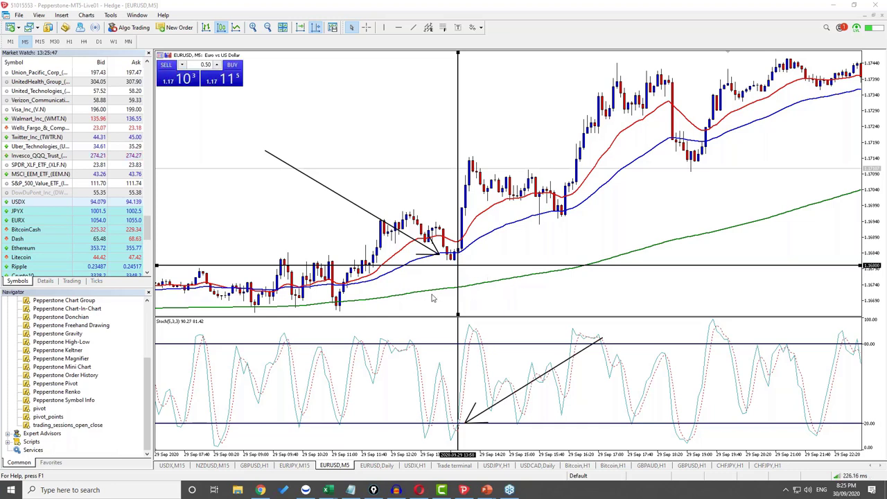
left_click_drag(424, 194, 338, 310)
left_click_drag(269, 260, 255, 312)
mouse_move(318, 257)
left_mouse_down()
mouse_move(305, 283)
mouse_move(313, 298)
left_mouse_up()
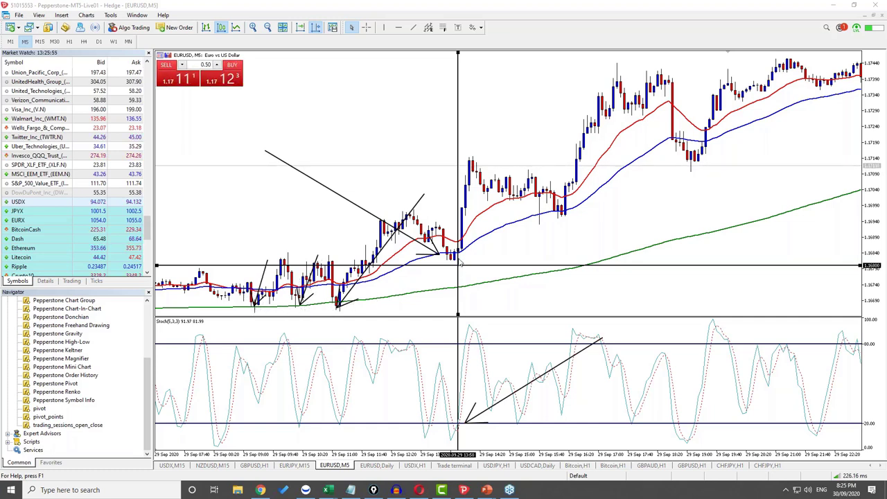
left_click_drag(396, 290, 448, 259)
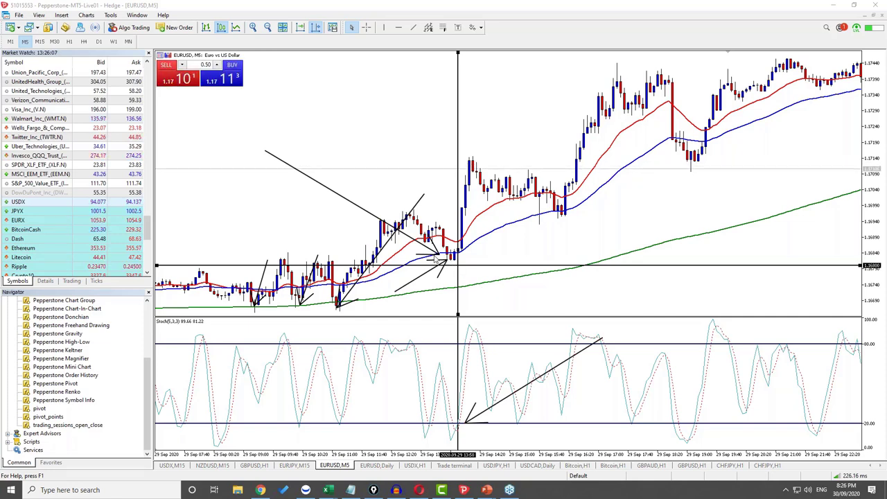
left_click_drag(458, 257, 472, 160)
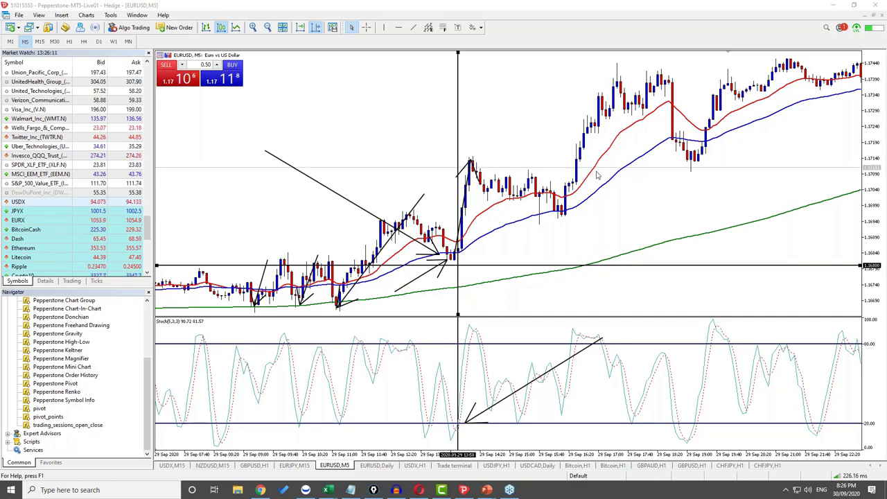
key("Delete")
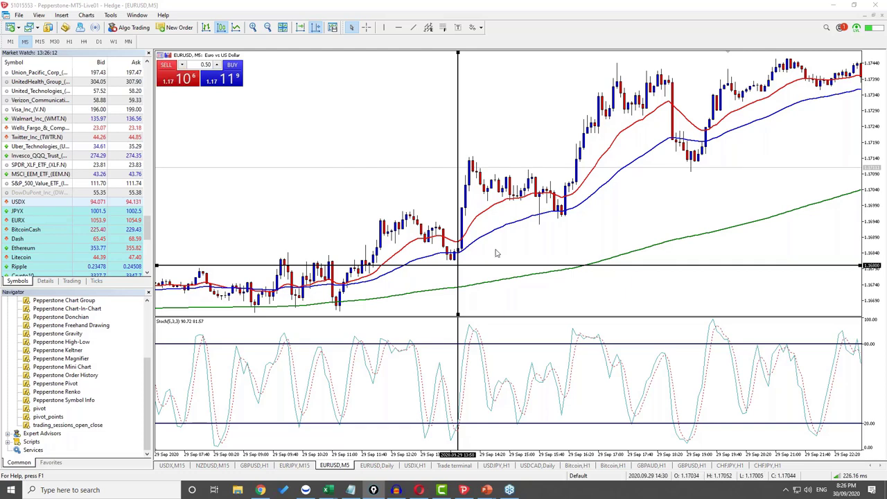
Step: Switch the EURUSD chart to H4 and move the vertical line to 2020.10.02 00:00, clear of the candles
scroll(483, 203, "up", 3)
scroll(394, 206, "down", 3)
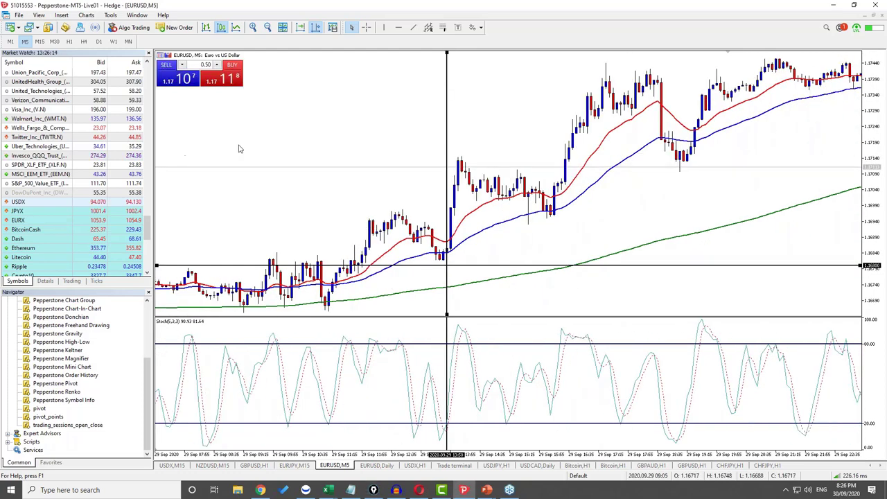
left_click(84, 41)
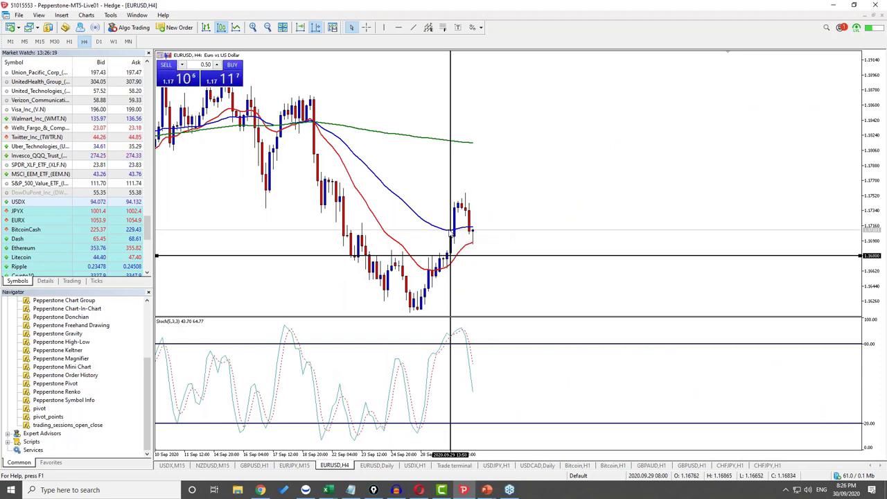
left_click_drag(450, 240, 513, 247)
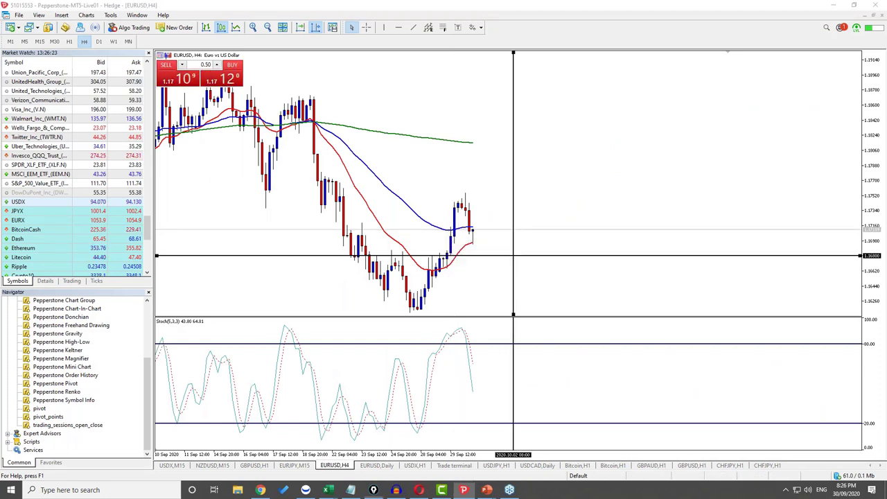
Step: Point out the EURUSD H4 breakout candles at the horizontal line and shift that line to 1.16802
left_click_drag(441, 212, 450, 225)
left_click(367, 27)
left_click_drag(440, 255, 450, 230)
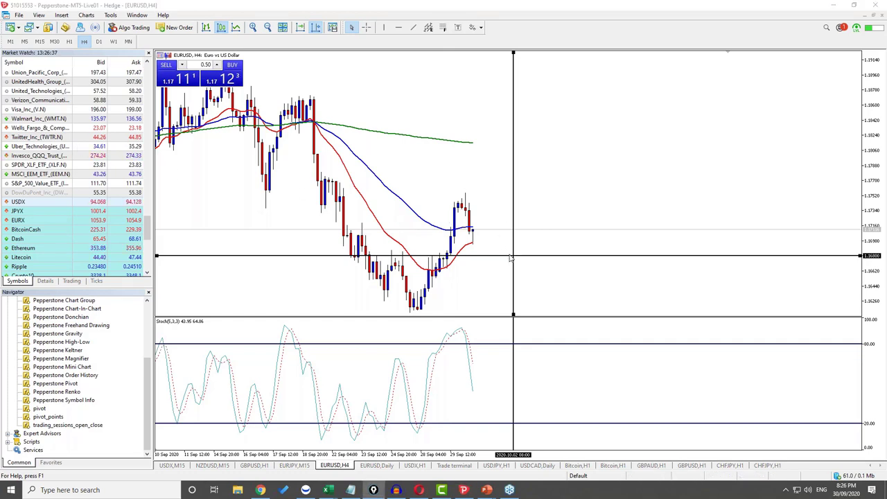
left_click_drag(507, 256, 489, 253)
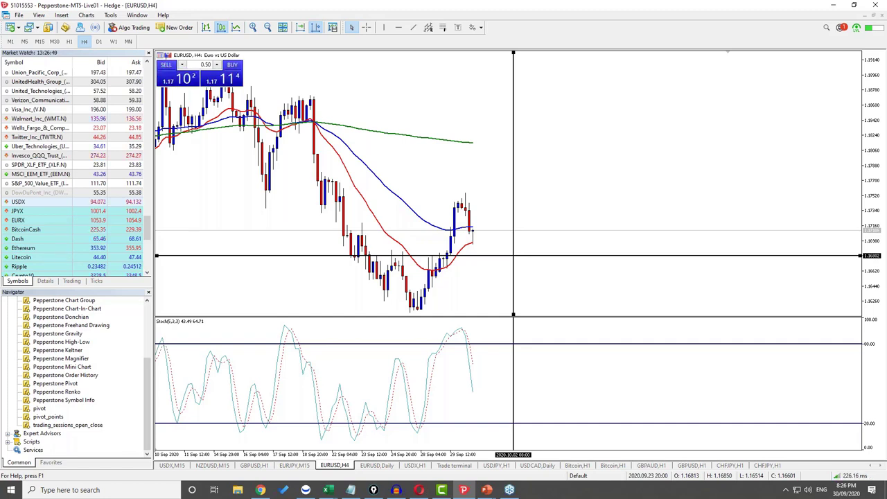
Step: Step the EURUSD chart through H1 and M15 back to H4 and add a second horizontal line at 1.17121
left_click(70, 42)
left_click(40, 42)
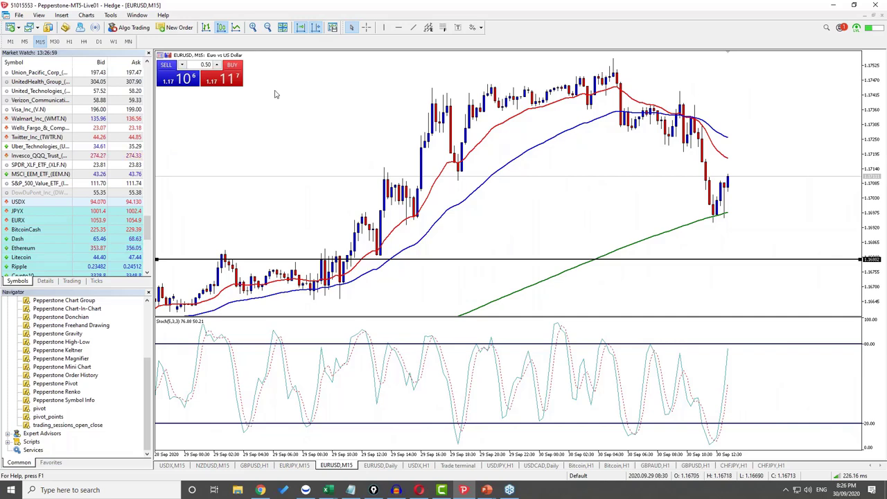
left_click(84, 41)
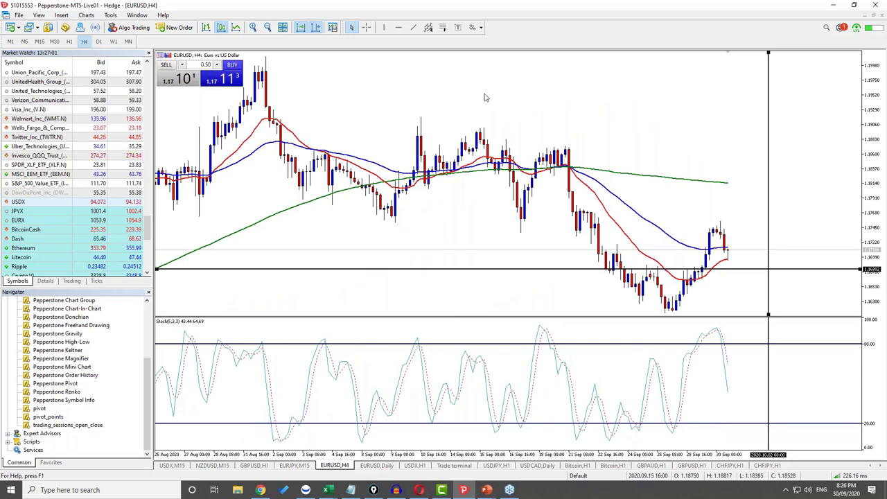
left_click(398, 27)
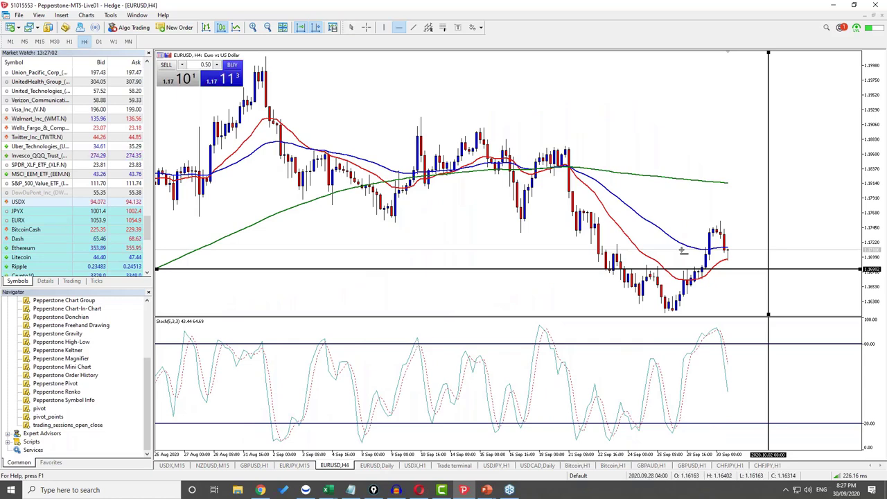
Step: Switch EURUSD to M5 and show the 29 September move between the 1.16802 and 1.17121 lines with smaller candles
left_click(39, 41)
left_click(24, 42)
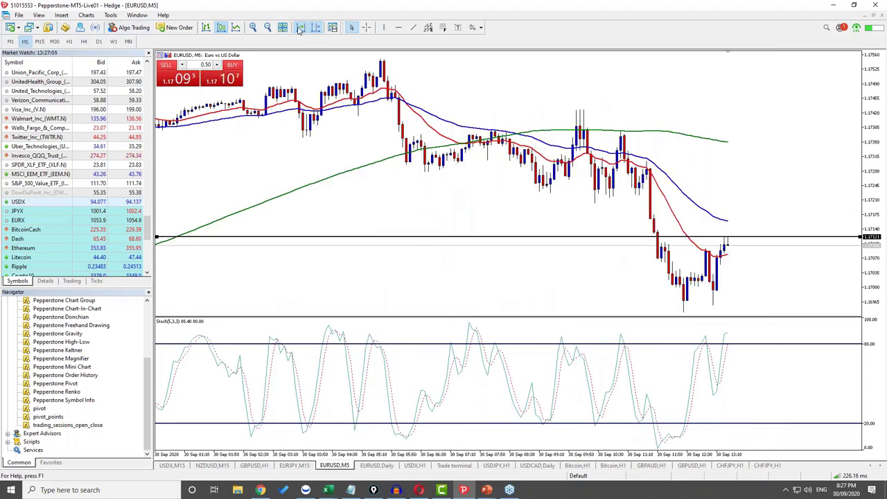
left_click(267, 28)
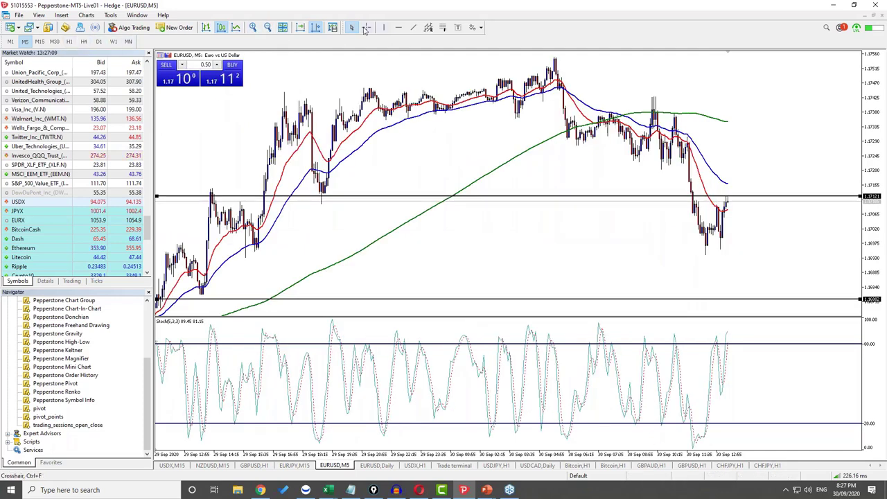
scroll(447, 154, "up", 5)
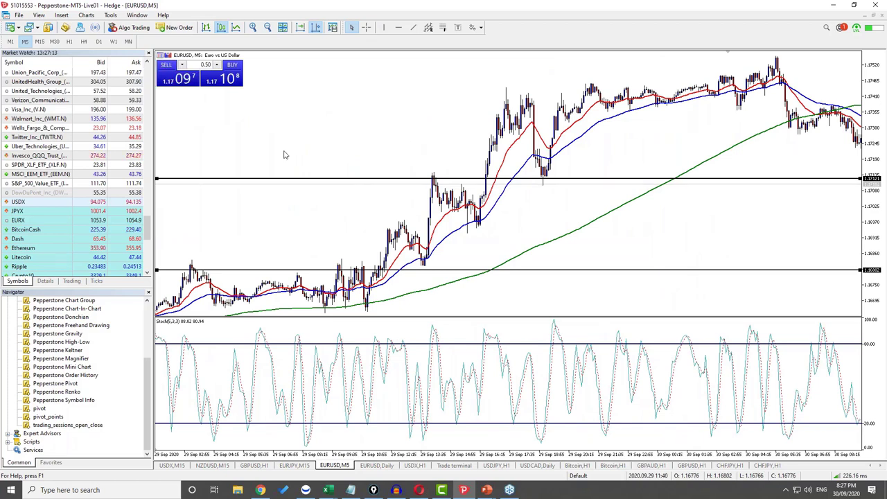
Step: Draw arrows at the pullback low above 1.16802, the spike high at 1.17121 and the earlier breakout candles
left_click_drag(471, 317, 426, 270)
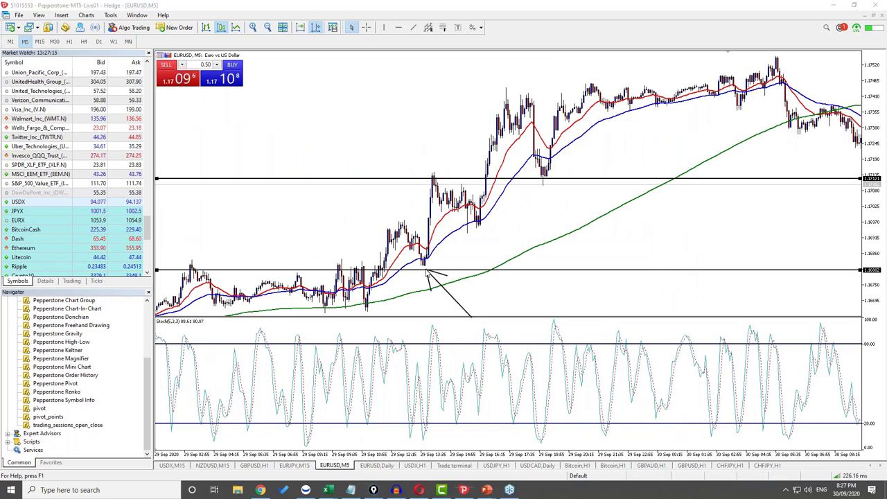
left_click_drag(363, 104, 427, 175)
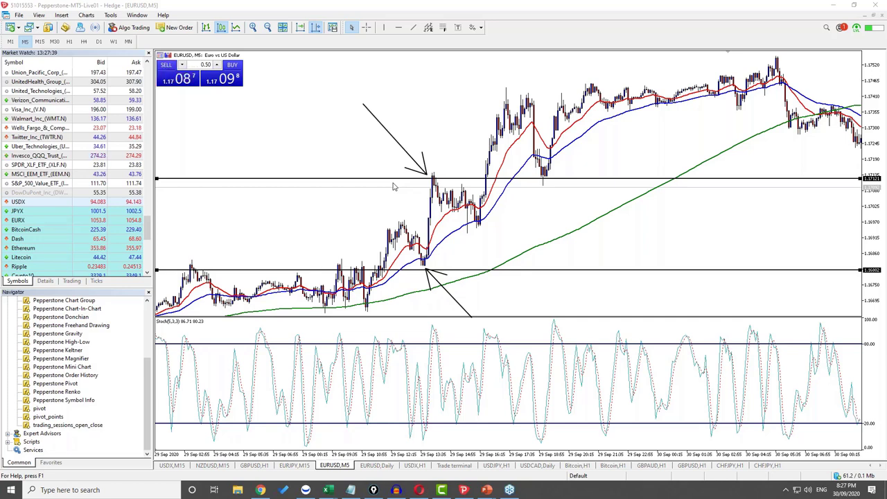
mouse_move(311, 203)
left_mouse_down()
mouse_move(386, 257)
mouse_move(380, 250)
left_mouse_up()
left_click_drag(338, 191, 383, 226)
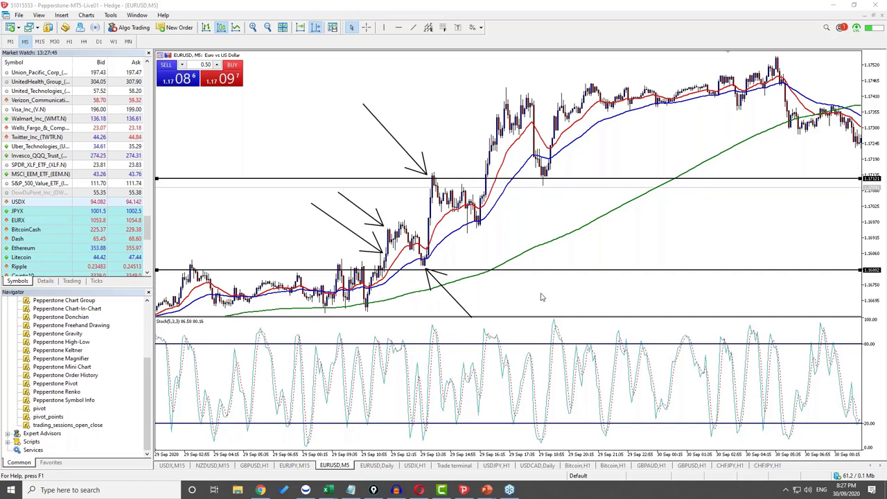
left_click_drag(554, 245, 432, 262)
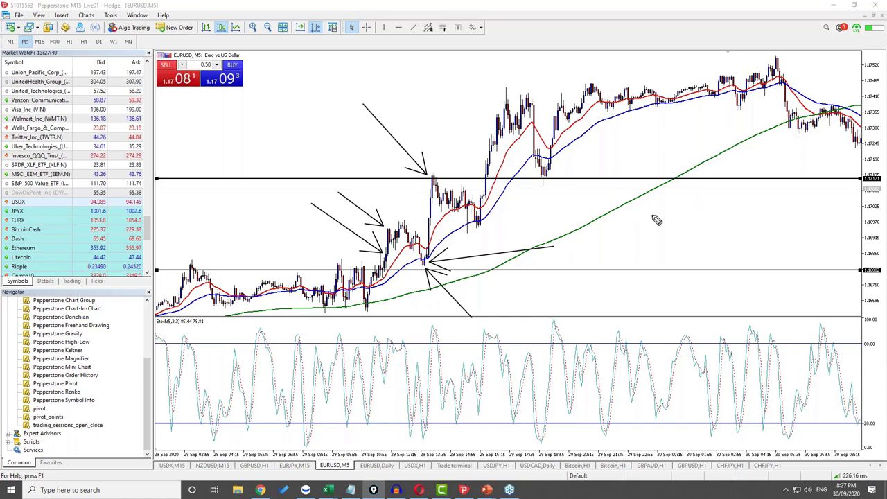
Step: Handwrite the ratios 1:1 and 5:1 beside the chart, mark the pullback low and the level beneath it, and clear the annotations
mouse_move(701, 194)
left_mouse_down()
mouse_move(703, 207)
mouse_move(739, 205)
mouse_move(704, 240)
left_mouse_up()
left_click(713, 194)
left_click(718, 206)
left_click(738, 236)
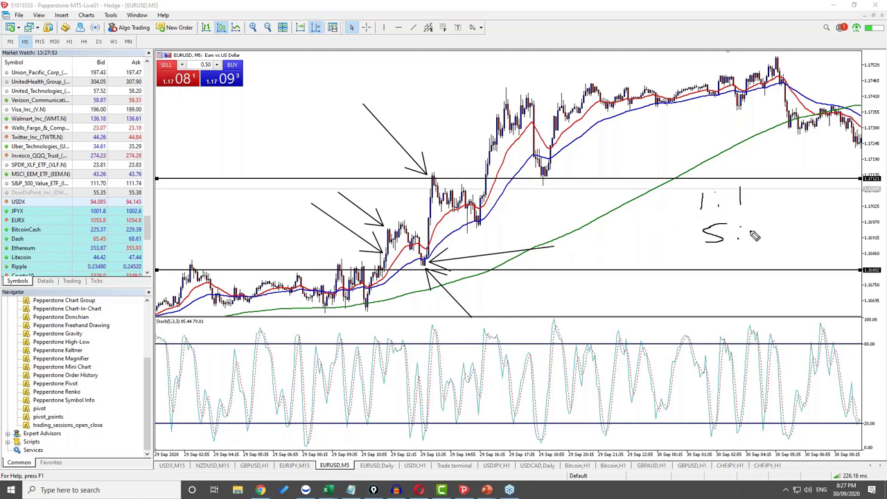
left_click_drag(758, 223, 757, 235)
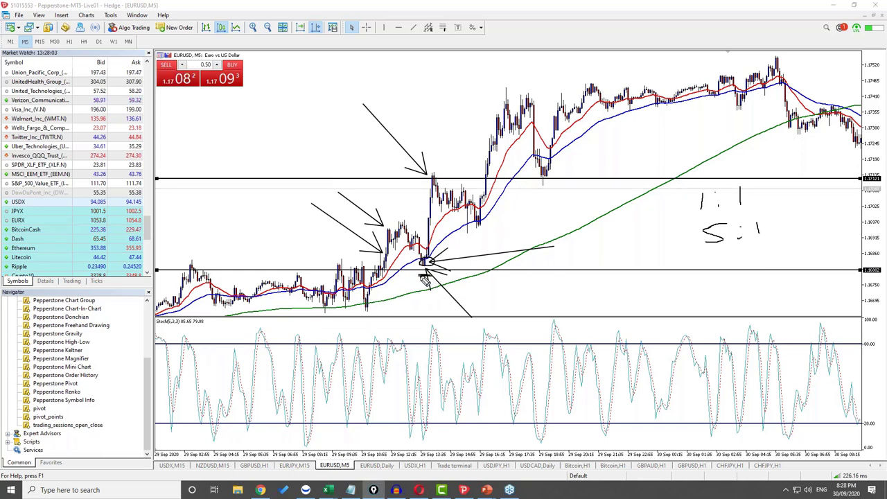
left_click_drag(372, 312, 360, 312)
key("Escape")
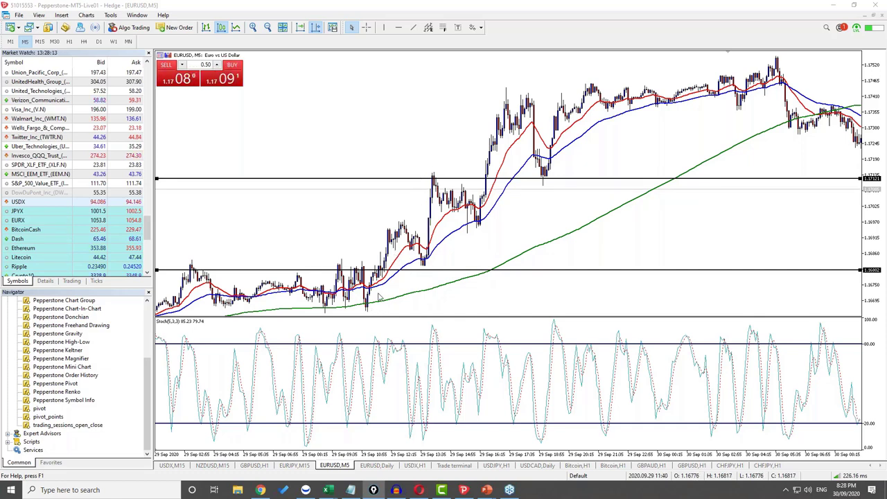
Step: Open the EURJPY chart and show it on the H1 timeframe with its candles readable around the two horizontal lines
left_click(295, 468)
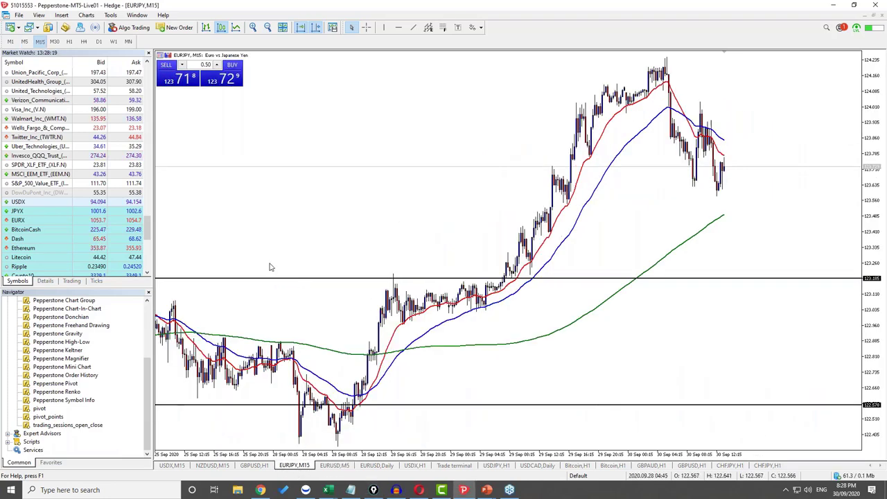
left_click(267, 27)
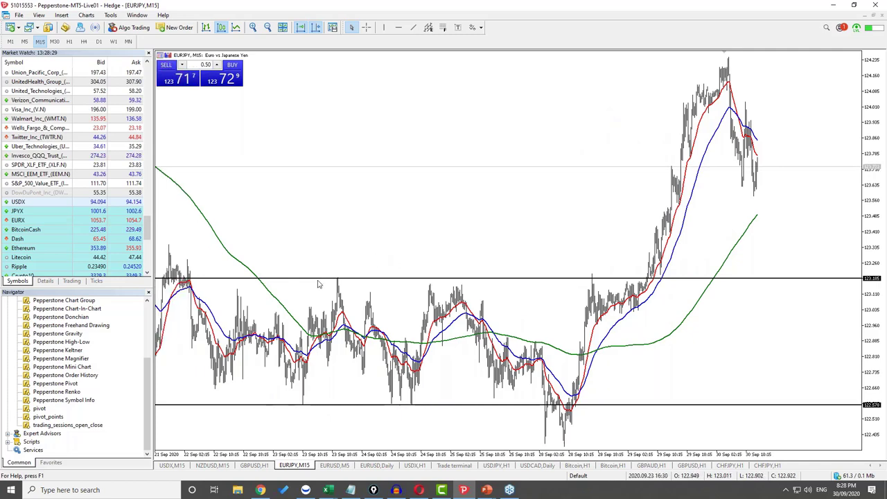
left_click(69, 42)
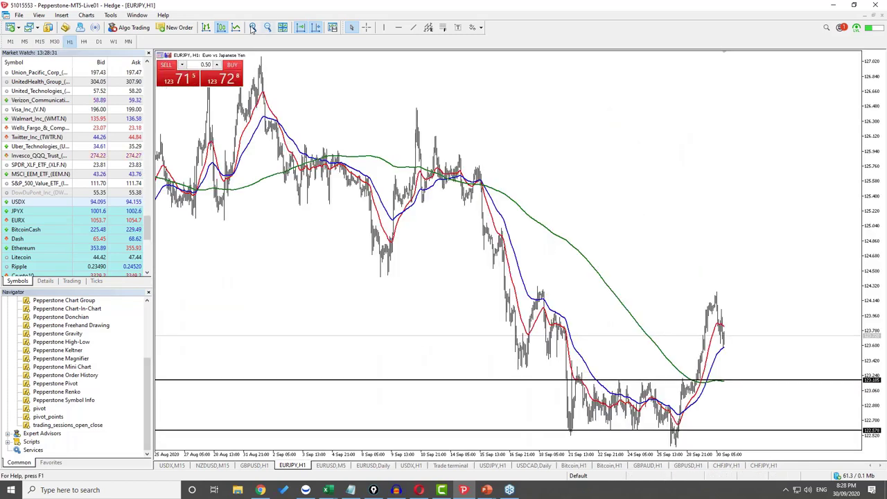
left_click(252, 28)
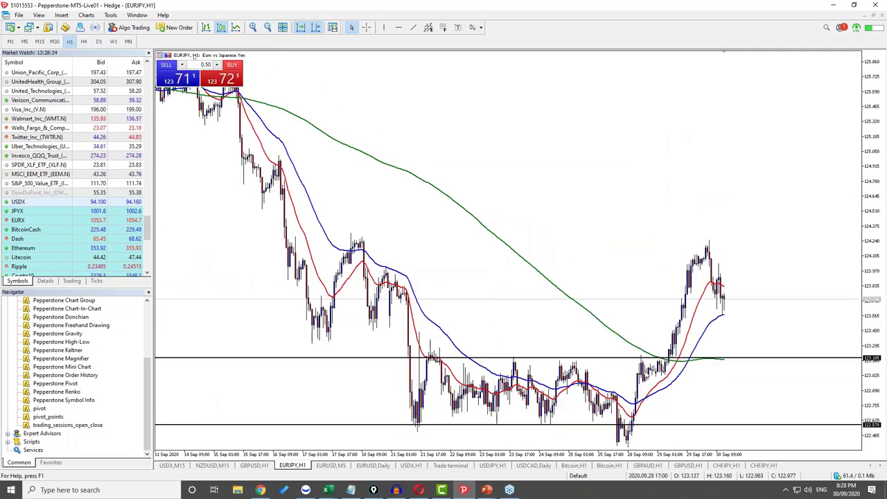
Step: Draw arrows at the EURJPY consolidation below the 123.185 line, the resistance above it and the retest after the breakout
left_click_drag(727, 411, 664, 376)
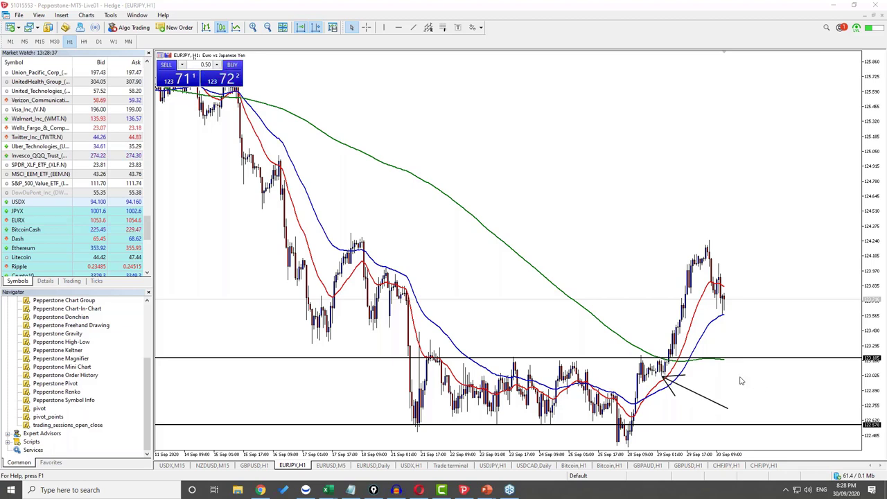
left_click_drag(625, 282, 653, 348)
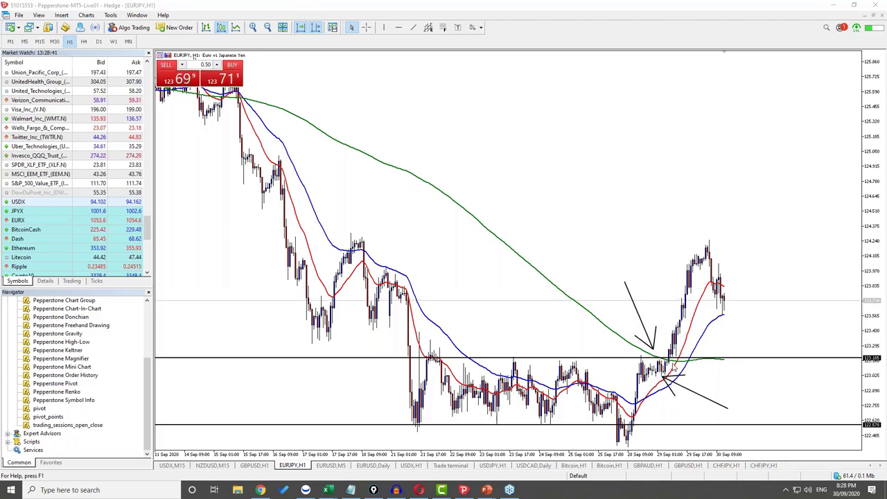
left_click_drag(715, 375, 682, 359)
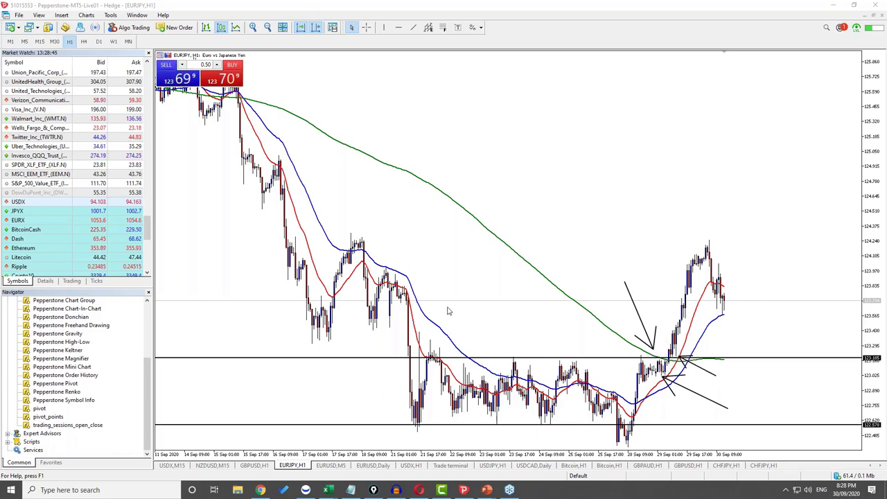
Step: Point arrows at the earlier EURJPY highs along 123.185, trace the rally upward from the breakout, and clear all annotations
left_click_drag(433, 313, 435, 344)
mouse_move(500, 314)
left_mouse_down()
mouse_move(514, 349)
mouse_move(554, 356)
left_mouse_up()
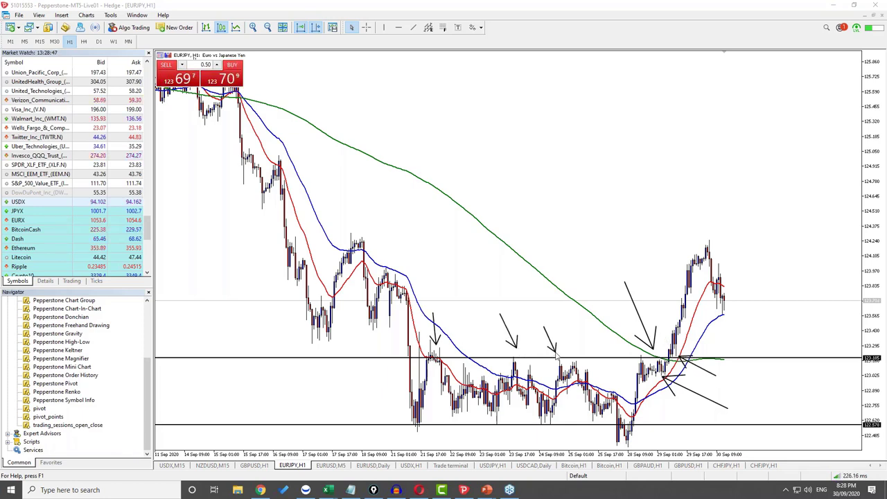
left_click_drag(624, 348, 632, 354)
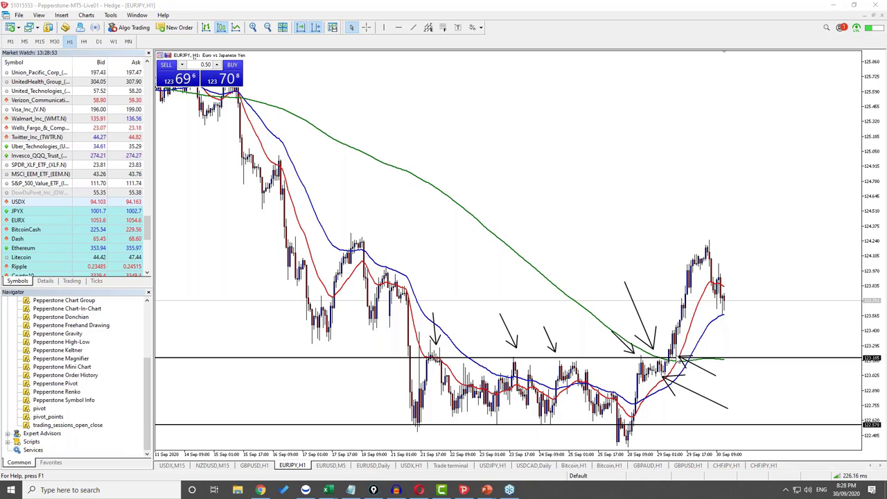
left_click_drag(671, 352, 696, 258)
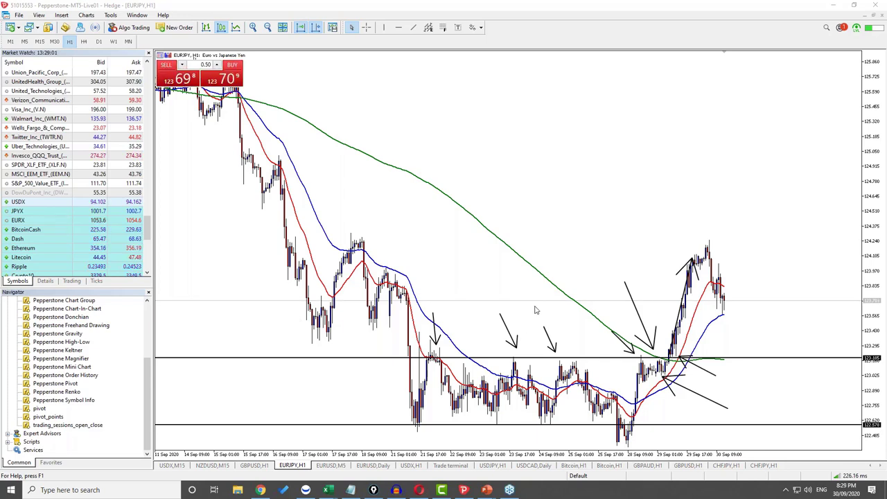
key("BackSpace")
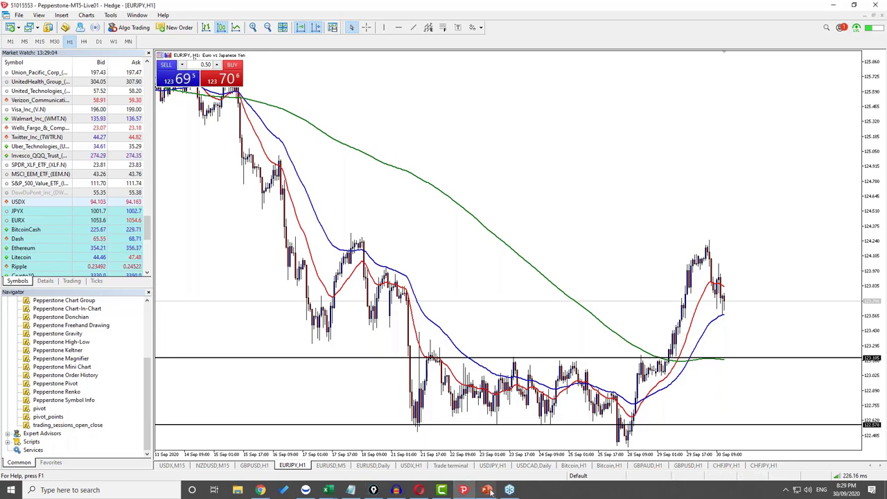
Step: Switch to the PowerPoint presentation at the Live Example slide
mouse_move(464, 490)
left_click(540, 453)
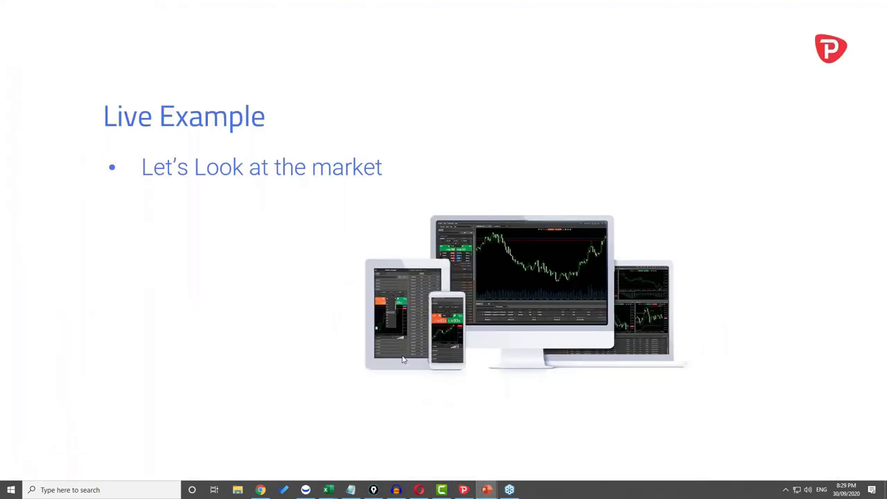
Step: On the MetaTrader 5 EURJPY chart at M15, point arrows at five pullbacks to the red moving average and the break below it
left_click(464, 490)
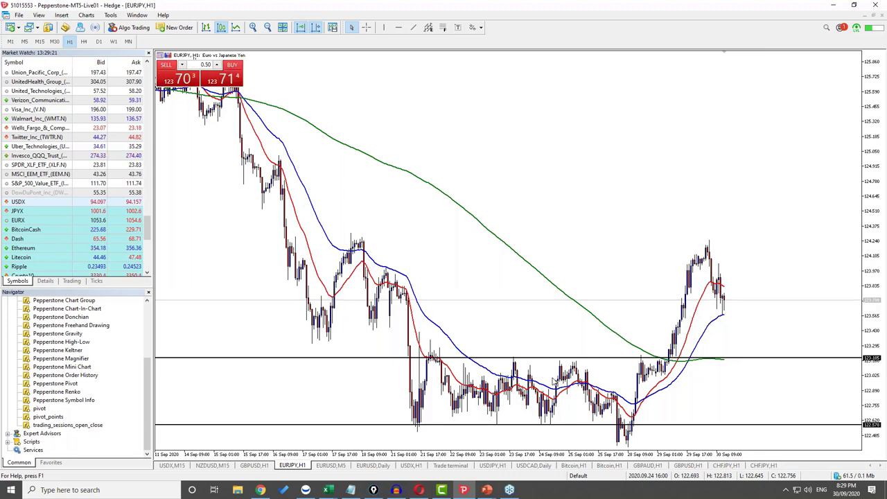
left_click(39, 41)
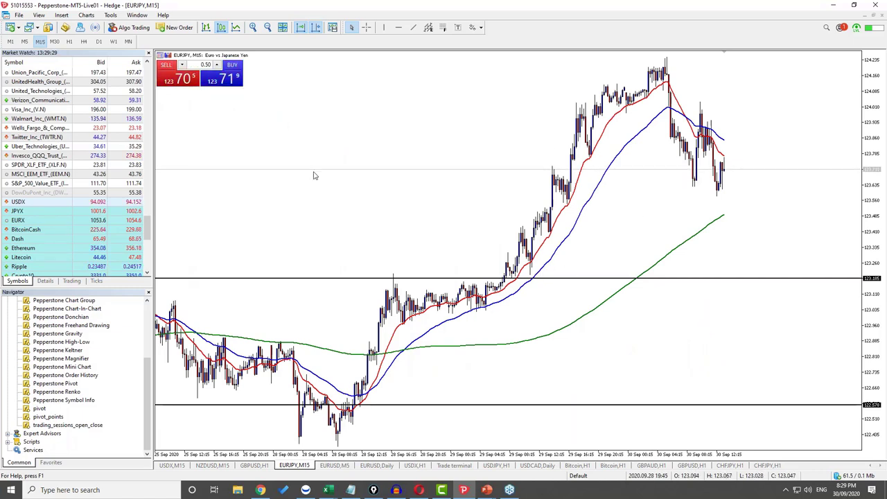
left_click_drag(630, 374, 535, 270)
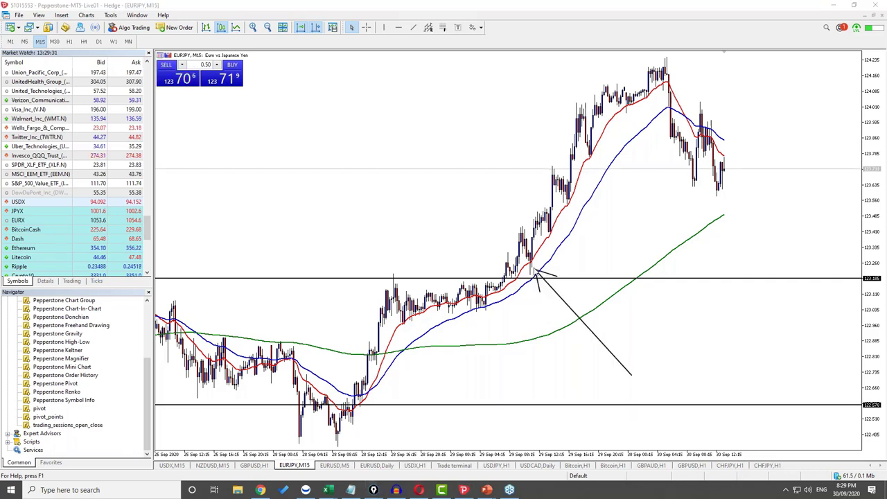
left_click_drag(671, 317, 557, 237)
left_click_drag(712, 276, 573, 204)
left_click_drag(725, 236, 590, 157)
left_click_drag(712, 201, 629, 109)
left_click_drag(725, 52, 670, 98)
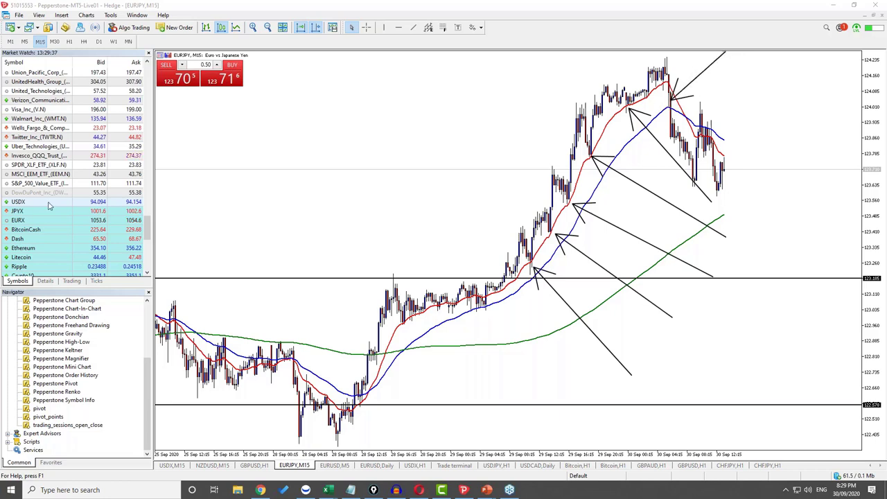
Step: Draw a tick beside each of the five pullback arrows and a cross beside the arrow at the final break
mouse_move(649, 377)
left_mouse_down()
mouse_move(661, 386)
mouse_move(676, 364)
left_mouse_up()
mouse_move(683, 320)
left_mouse_down()
mouse_move(758, 258)
mouse_move(746, 244)
mouse_move(779, 218)
left_mouse_up()
mouse_move(729, 202)
left_mouse_down()
mouse_move(738, 212)
mouse_move(757, 190)
left_mouse_up()
left_click_drag(747, 55, 767, 69)
left_click_drag(765, 55, 749, 70)
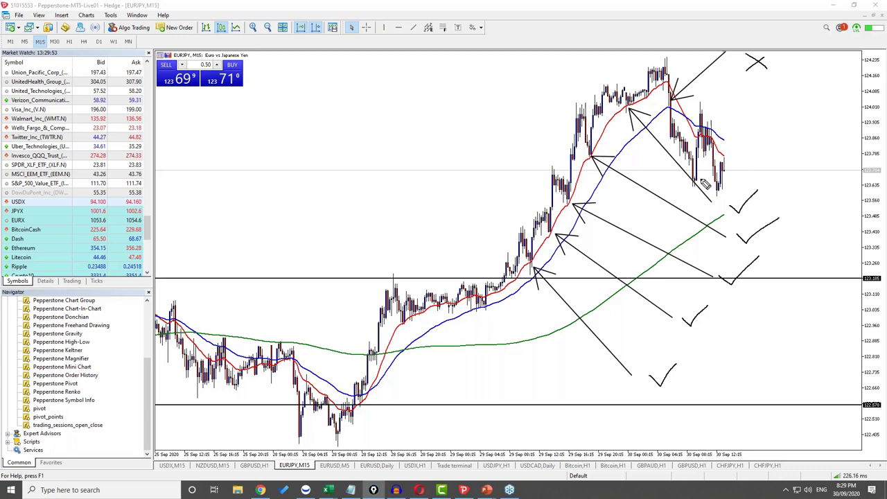
Step: Number the ticked pullbacks with circled 1 to 5, write a 6 above them, and circle the cross
mouse_move(695, 372)
left_mouse_down()
mouse_move(710, 393)
mouse_move(699, 371)
left_mouse_up()
mouse_move(711, 335)
left_mouse_down()
mouse_move(727, 345)
mouse_move(721, 328)
left_mouse_up()
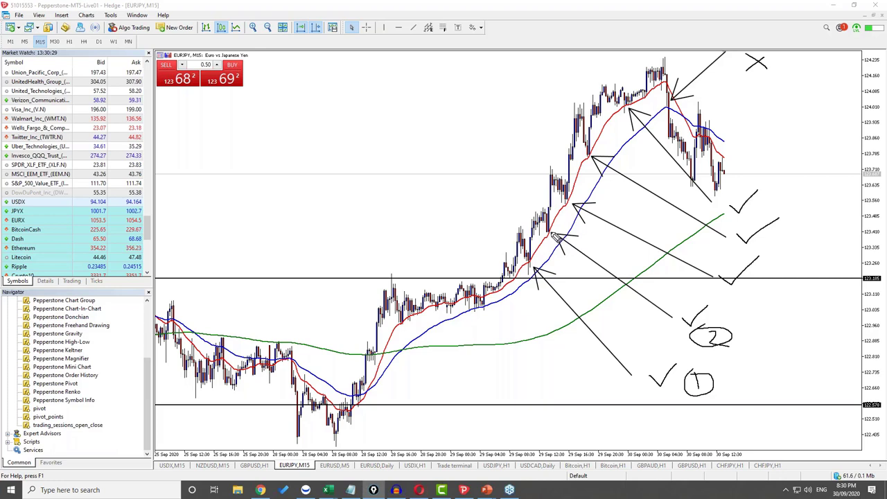
mouse_move(747, 288)
left_mouse_down()
mouse_move(760, 295)
mouse_move(749, 302)
mouse_move(754, 277)
left_mouse_up()
left_click_drag(776, 239, 786, 249)
mouse_move(780, 239)
left_mouse_down()
mouse_move(780, 255)
mouse_move(812, 193)
mouse_move(790, 190)
left_mouse_up()
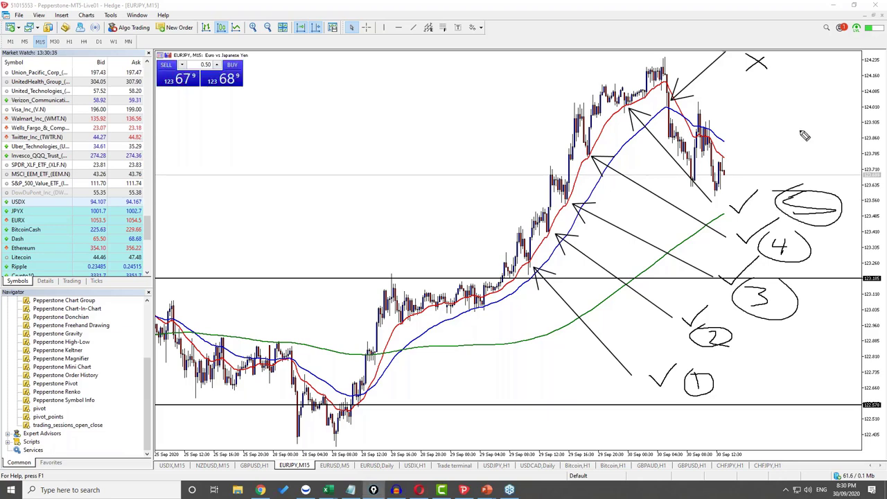
left_click_drag(807, 122, 797, 141)
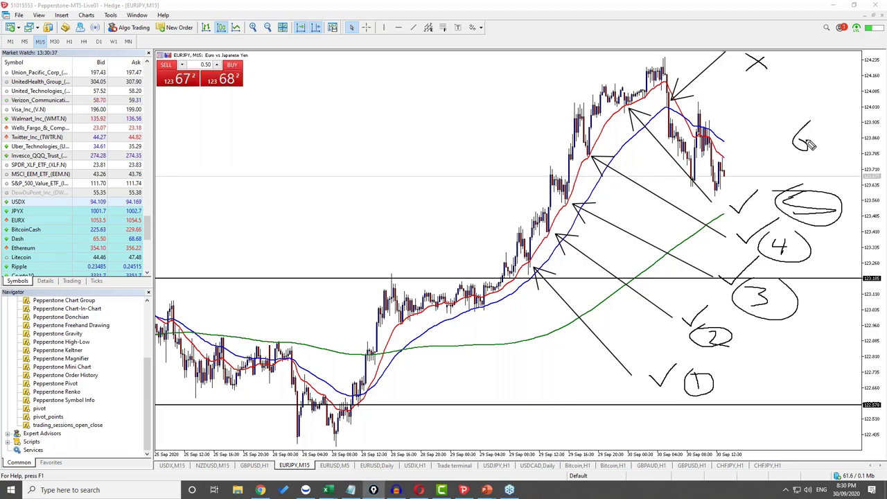
mouse_move(770, 47)
left_mouse_down()
mouse_move(774, 79)
mouse_move(767, 56)
left_mouse_up()
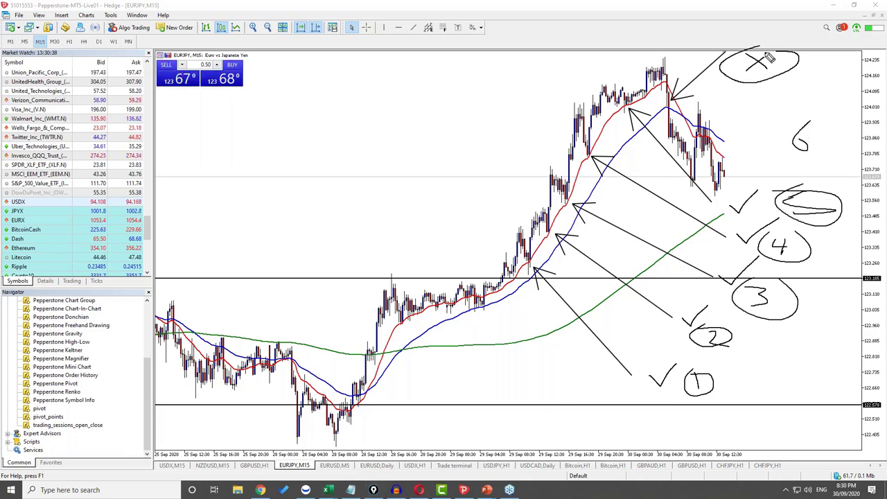
Step: Draw two curved arrows beside the circled 1 and clear all annotations from the EURJPY chart
left_click_drag(751, 435, 736, 387)
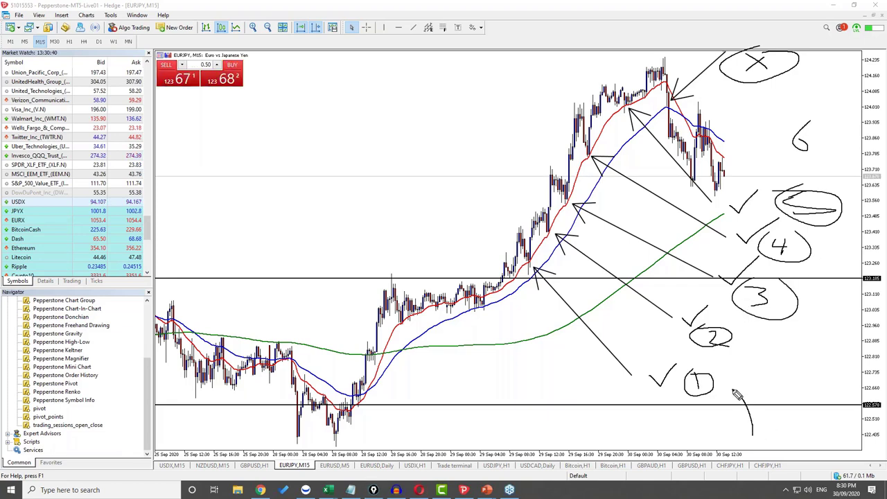
left_click_drag(751, 356, 777, 400)
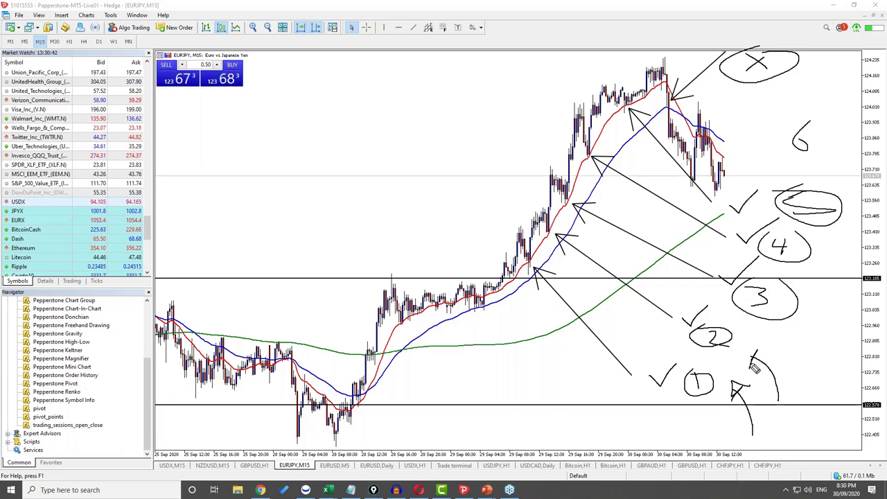
key("Escape")
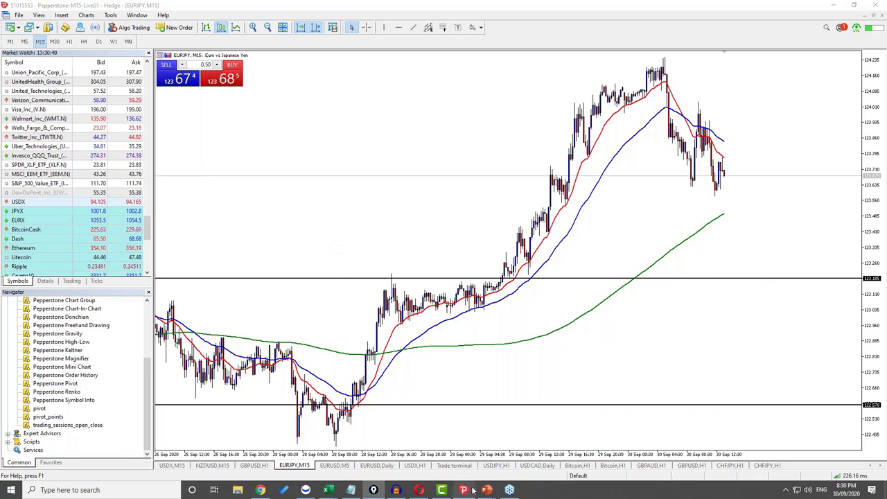
Step: Switch to the 3 Scalping Strategies presentation in PowerPoint and show the Step 3: Patterns slide
mouse_move(485, 490)
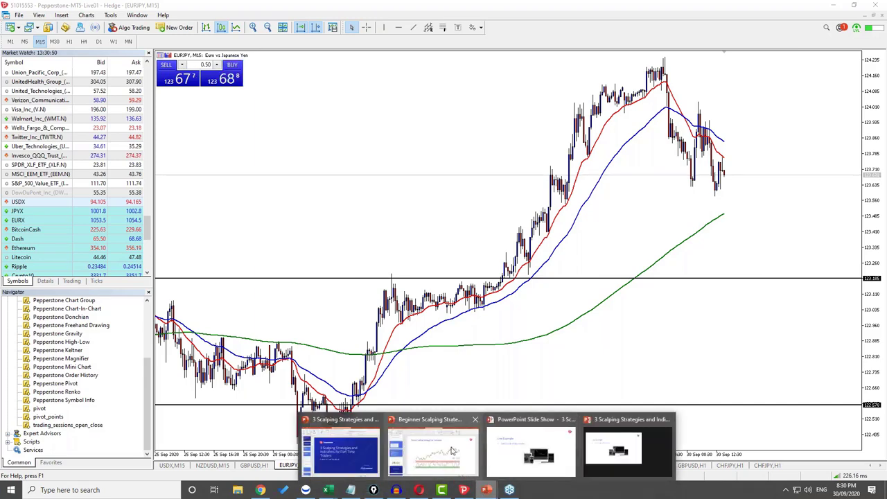
mouse_move(429, 451)
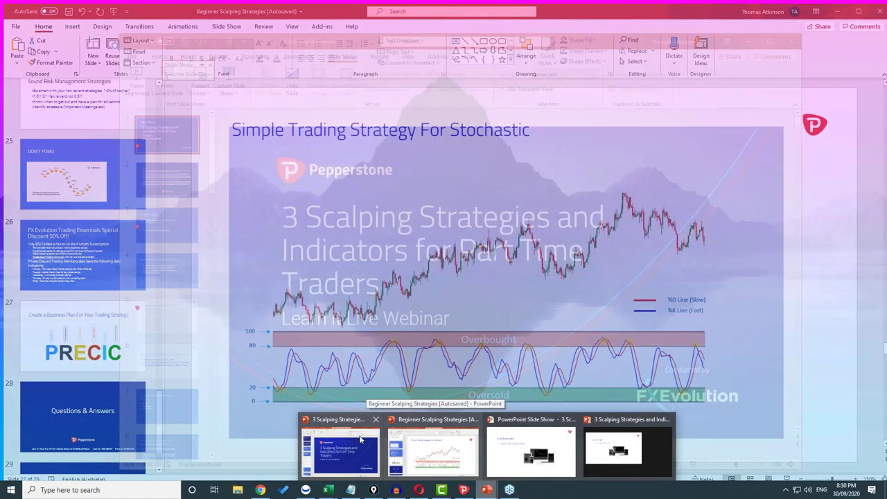
left_click(339, 451)
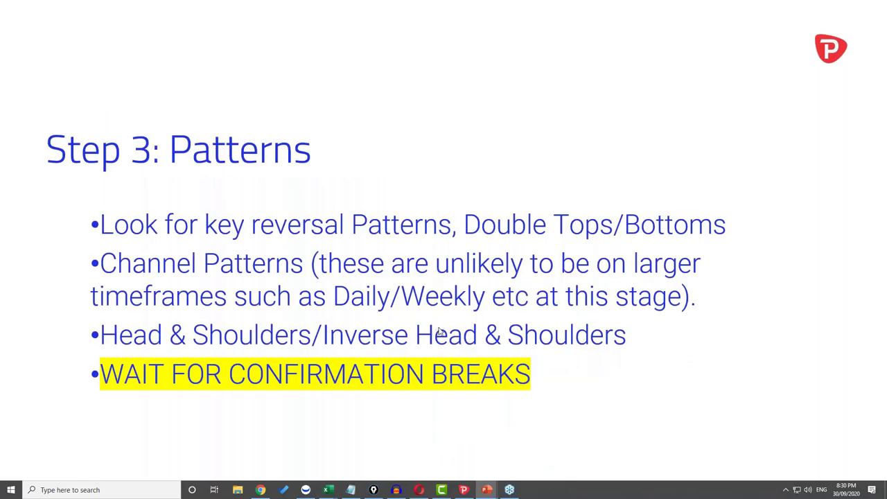